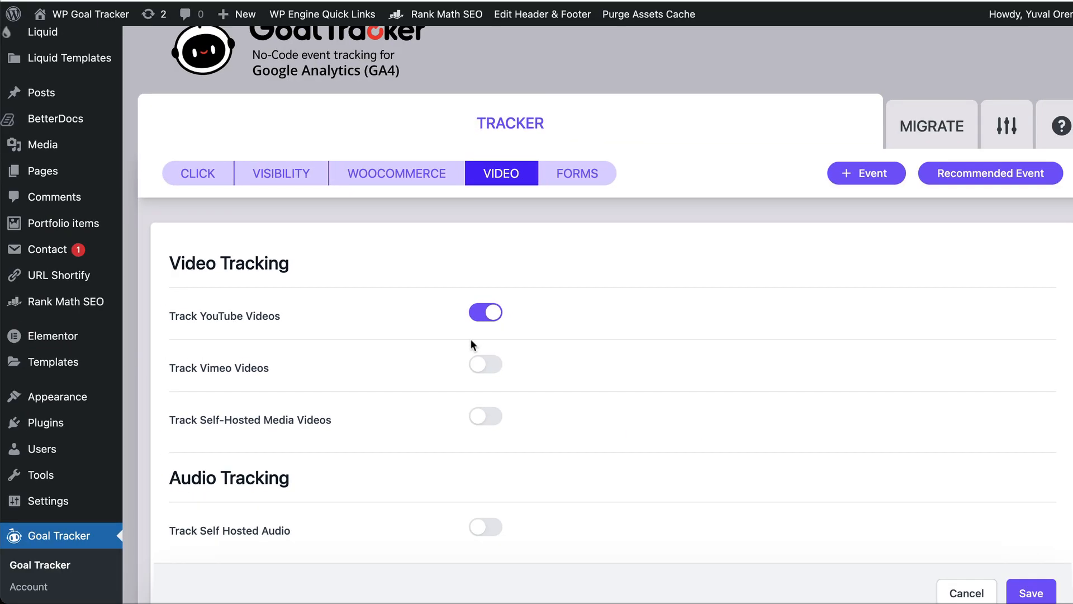
- Save the video tracking settings, and play The Fall Guy trailer on the site's Video Tracking page
click(1031, 592)
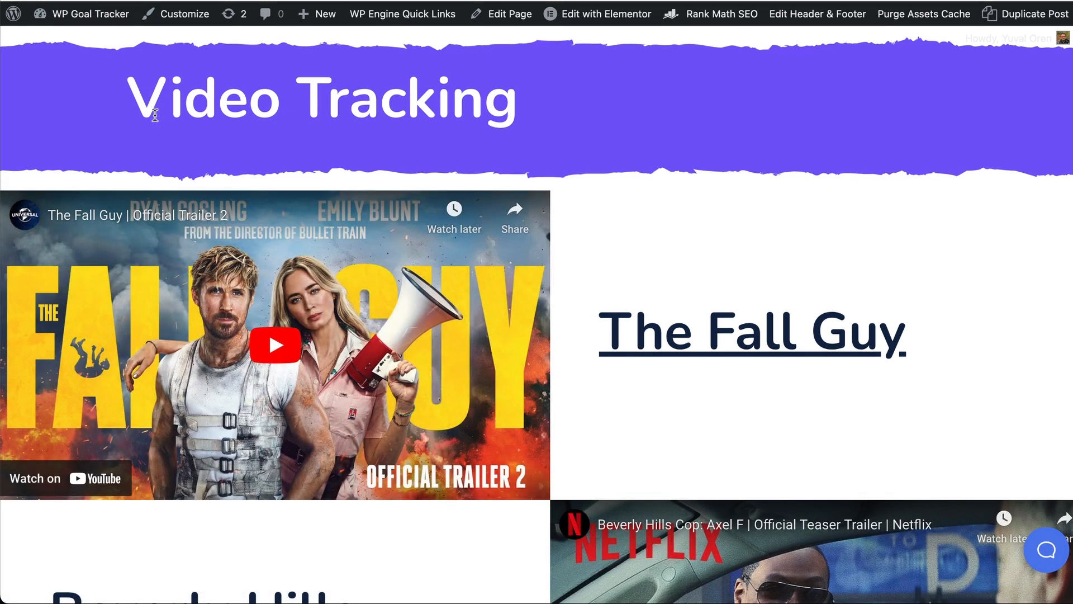
click(272, 345)
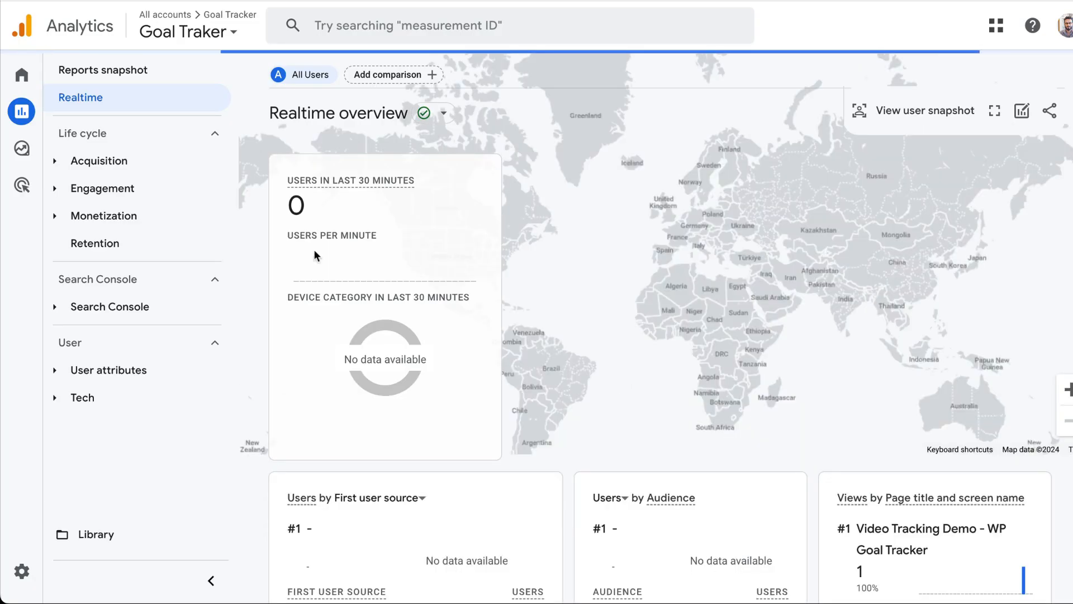
- Switch to Google Analytics' Realtime overview, open the video_start event in the event count card and inspect its video_title parameter
mouse_move(314, 251)
scroll(314, 250, down, 6)
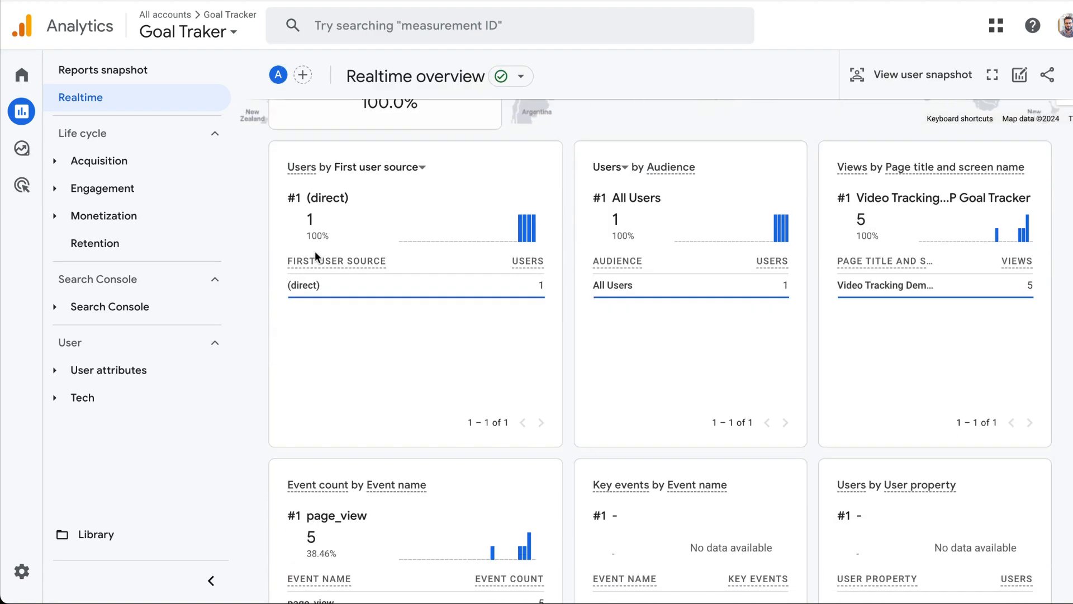
scroll(314, 251, down, 3)
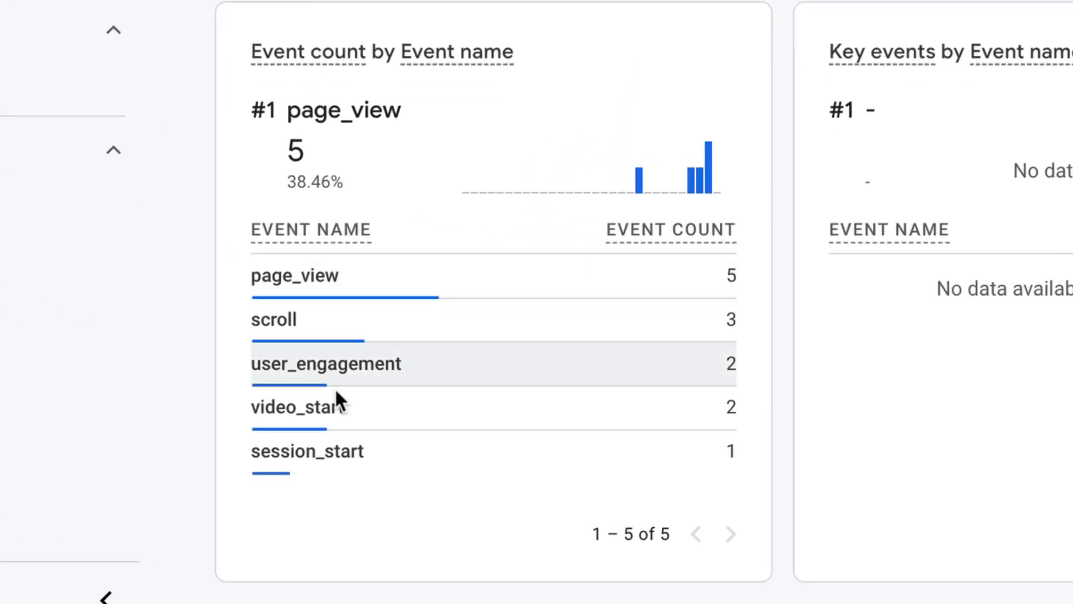
mouse_move(333, 479)
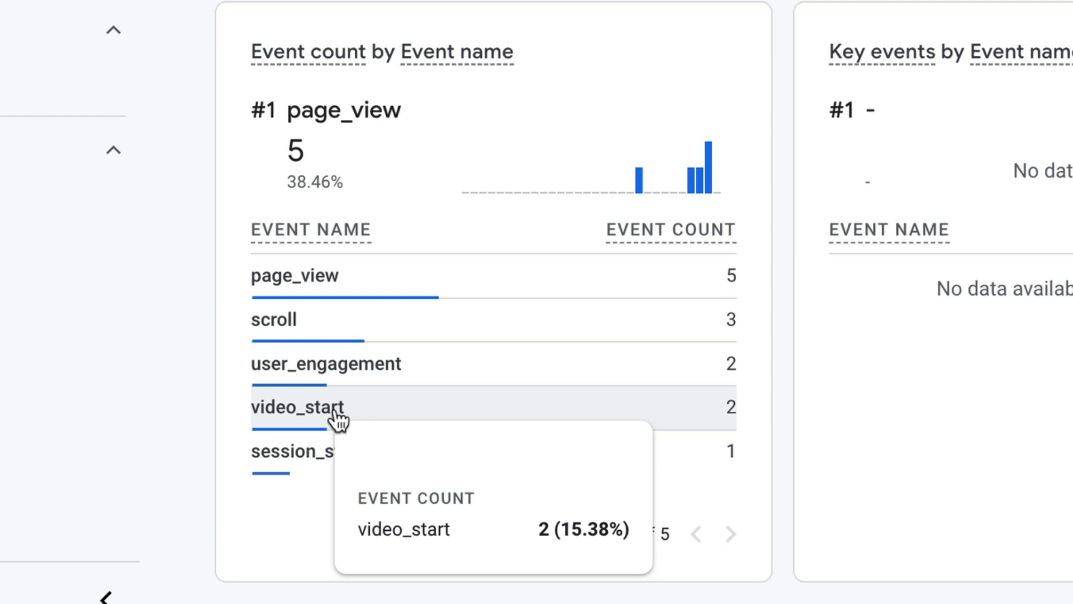
click(337, 416)
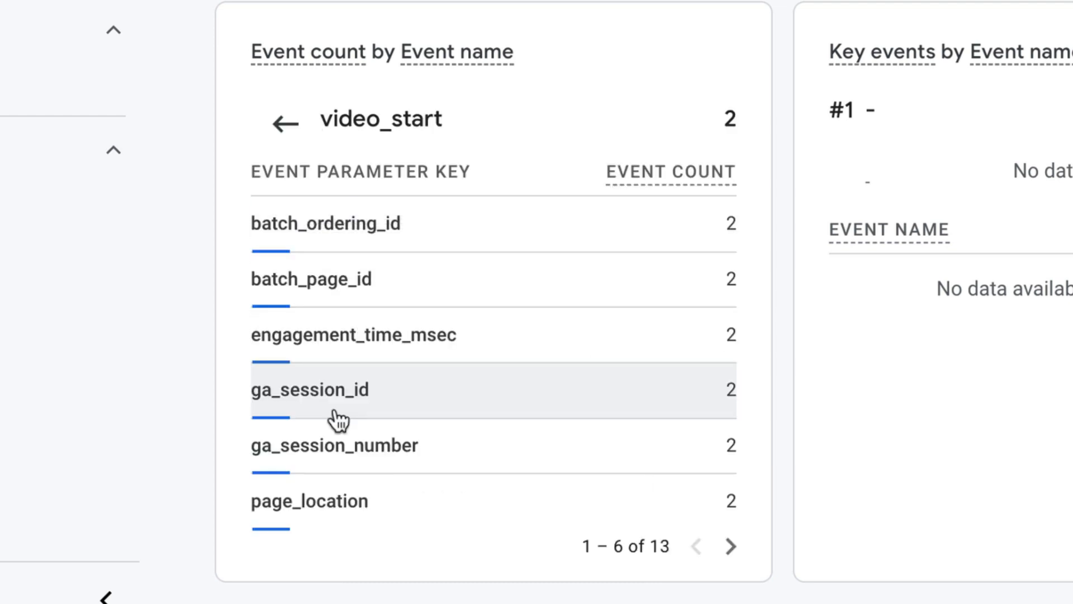
scroll(337, 419, down, 2)
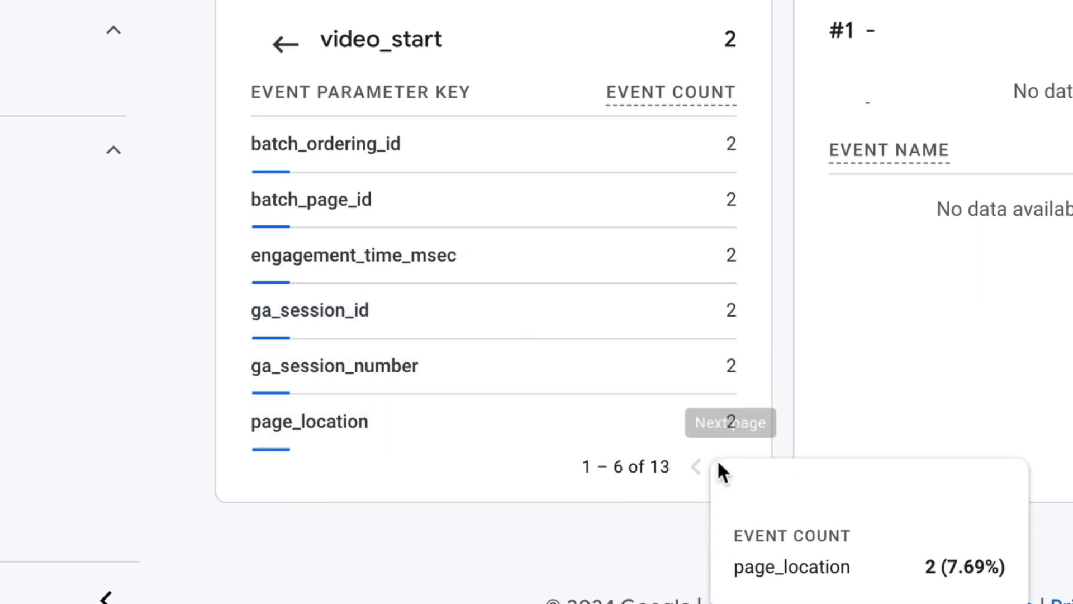
click(731, 466)
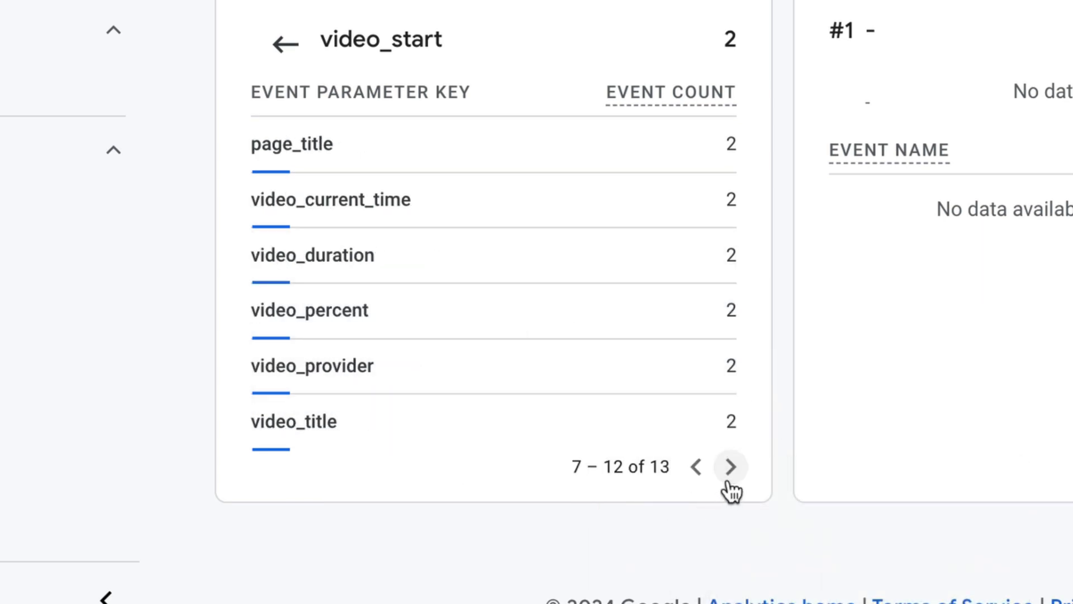
click(593, 430)
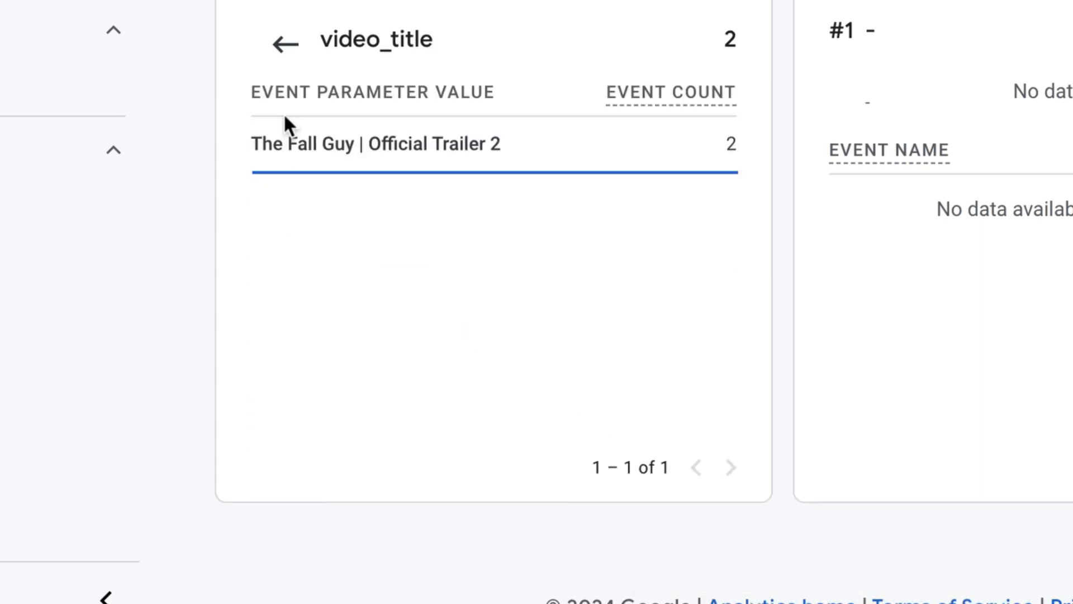
- Review the other video parameters recorded for video_start, and return the event count card to its list of events
click(286, 45)
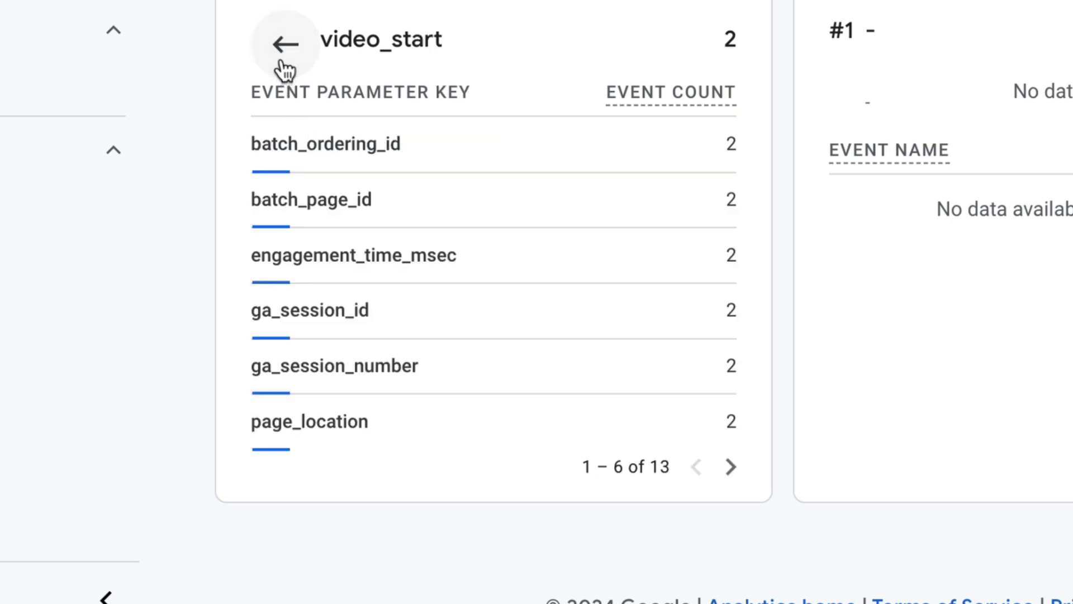
click(730, 466)
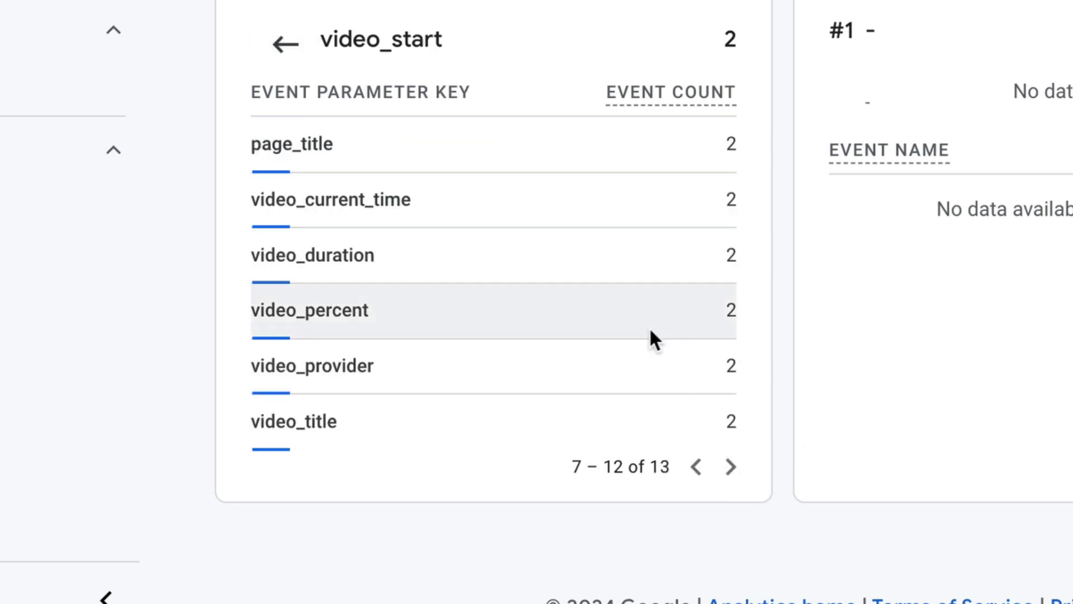
scroll(649, 338, up, 1)
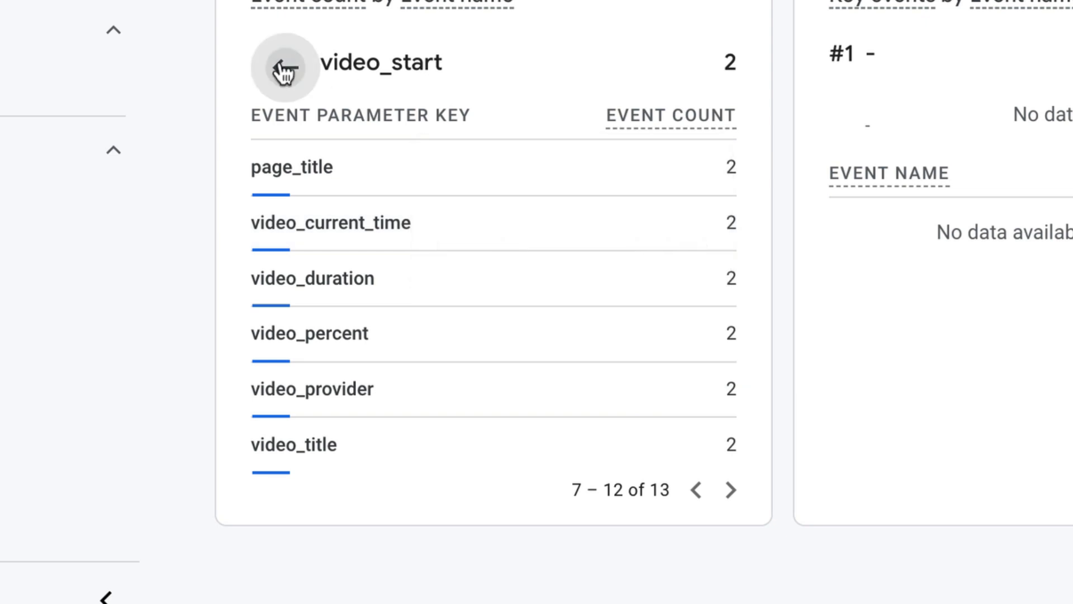
click(283, 67)
mouse_move(404, 349)
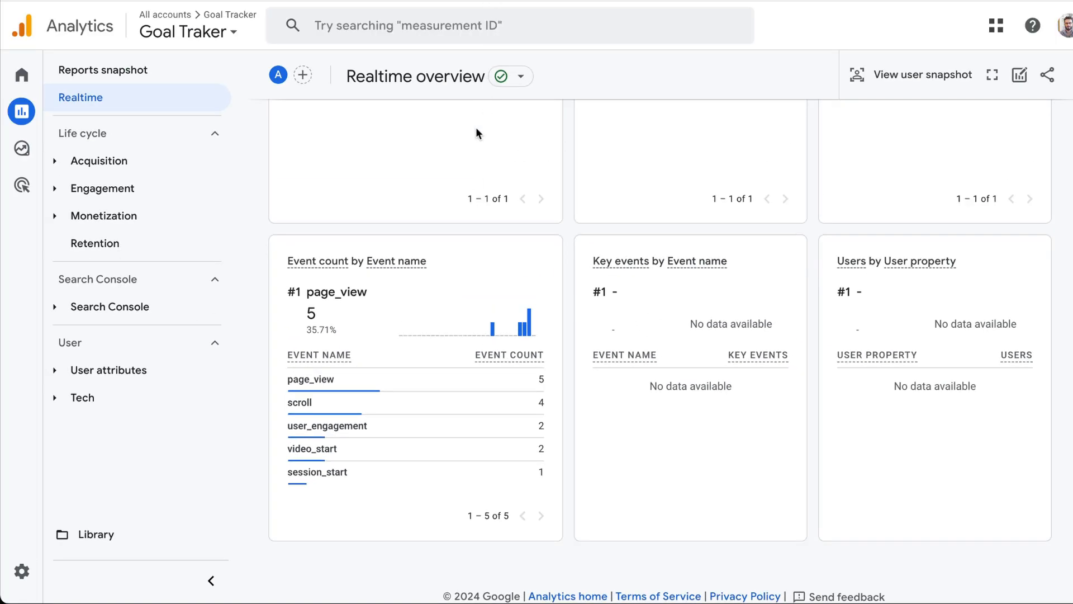
scroll(476, 133, up, 5)
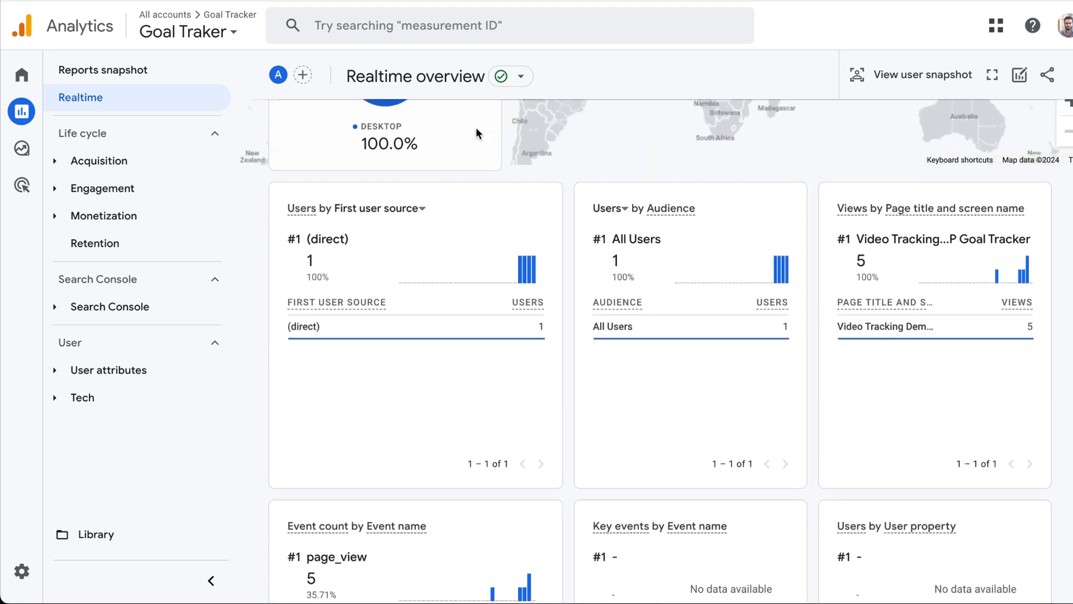
scroll(476, 133, up, 5)
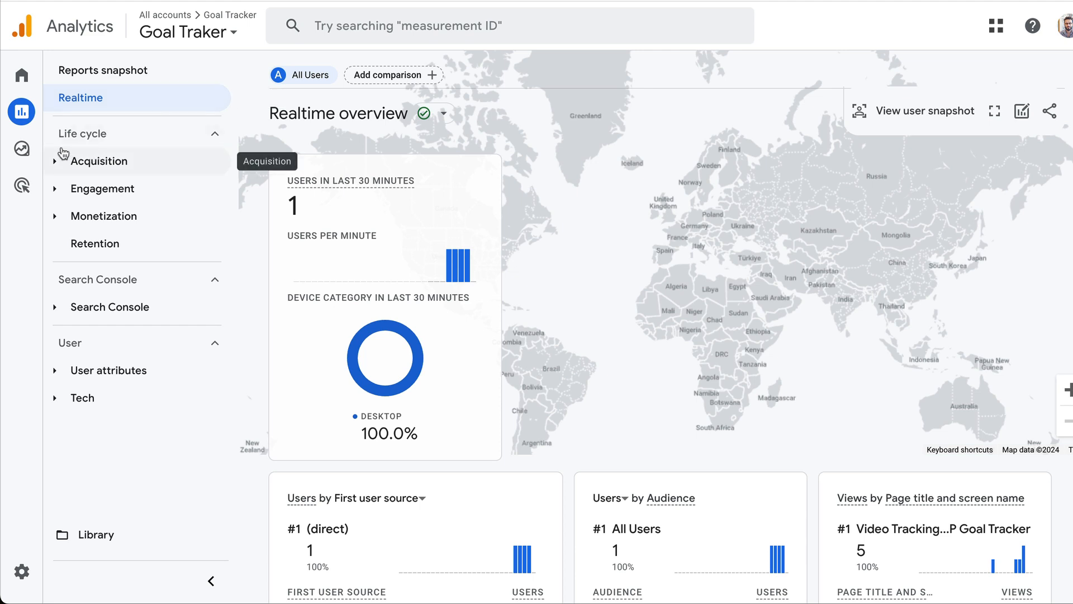
- Create a blank exploration and name it Video Report
mouse_move(37, 152)
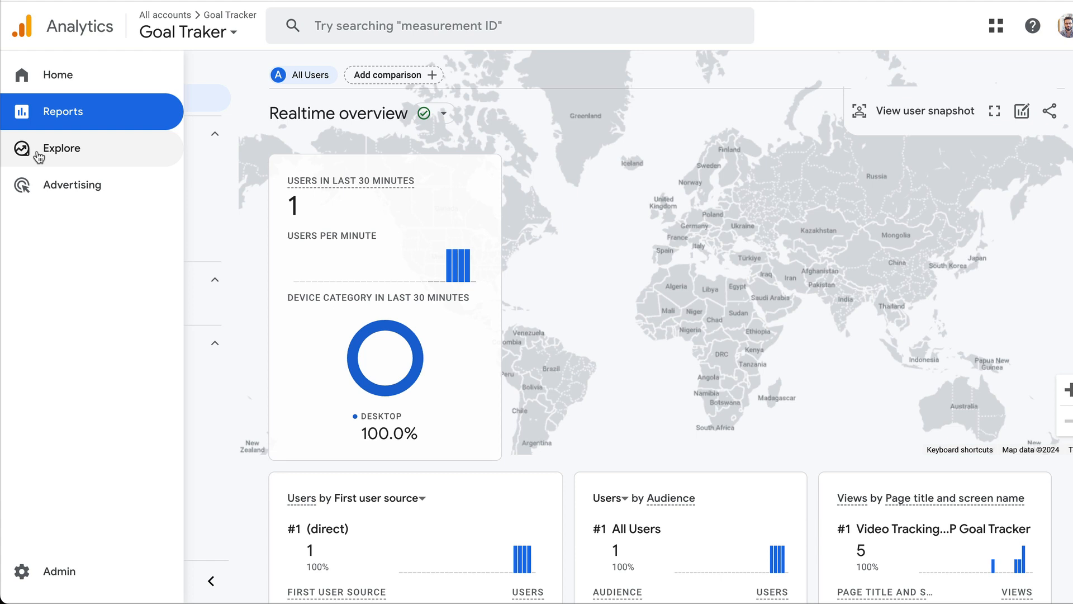
click(37, 152)
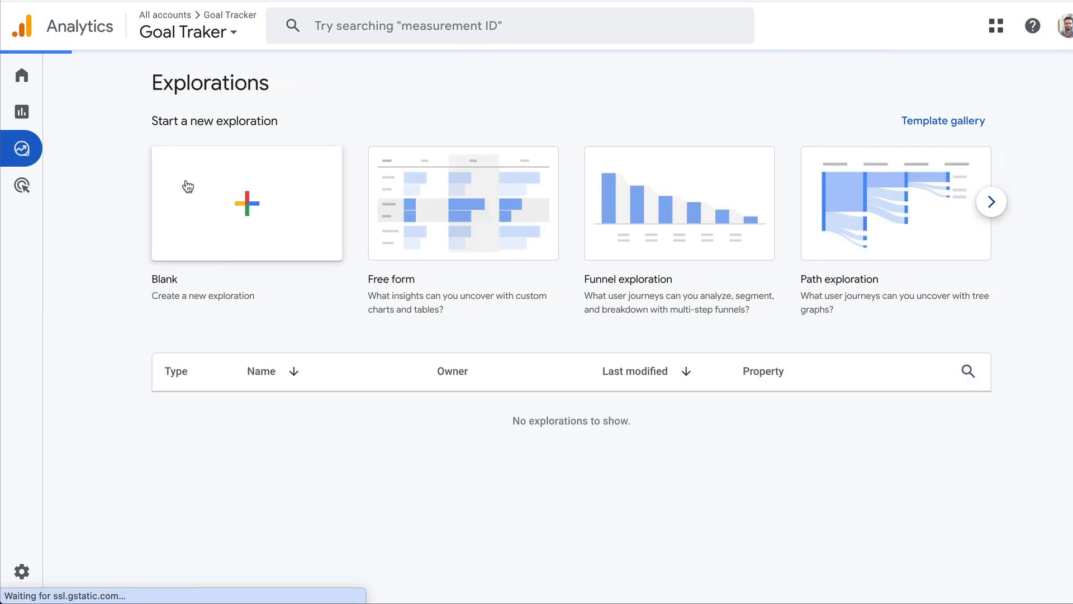
click(220, 202)
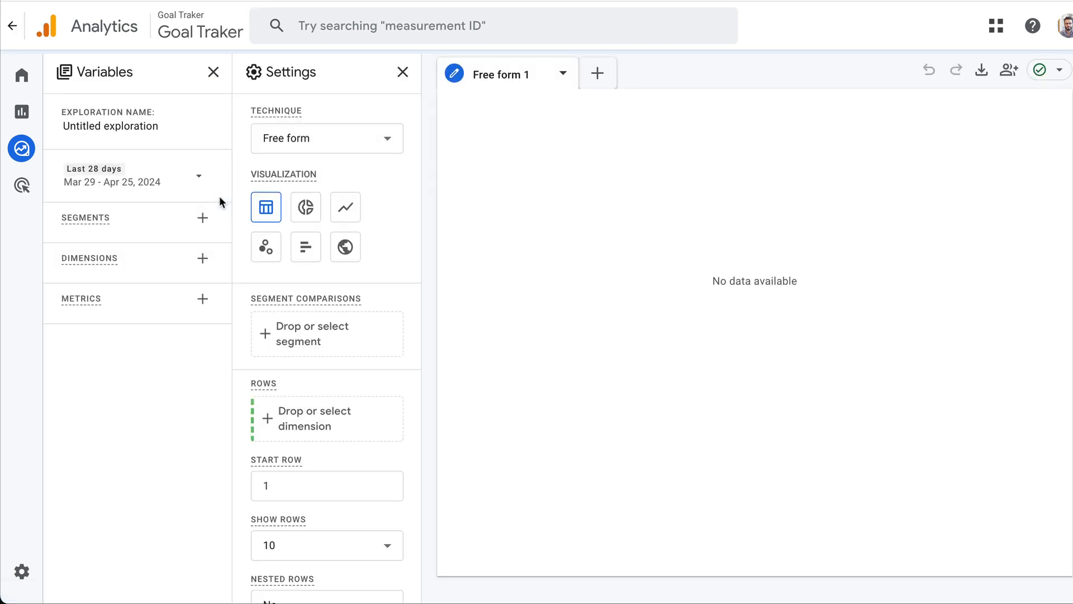
click(152, 127)
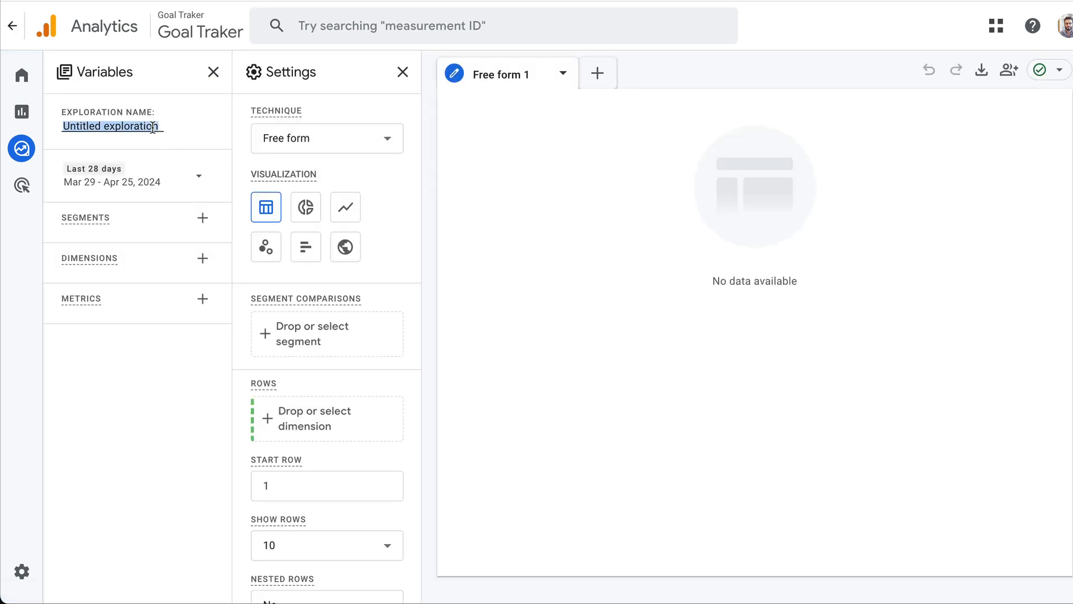
text(Video)
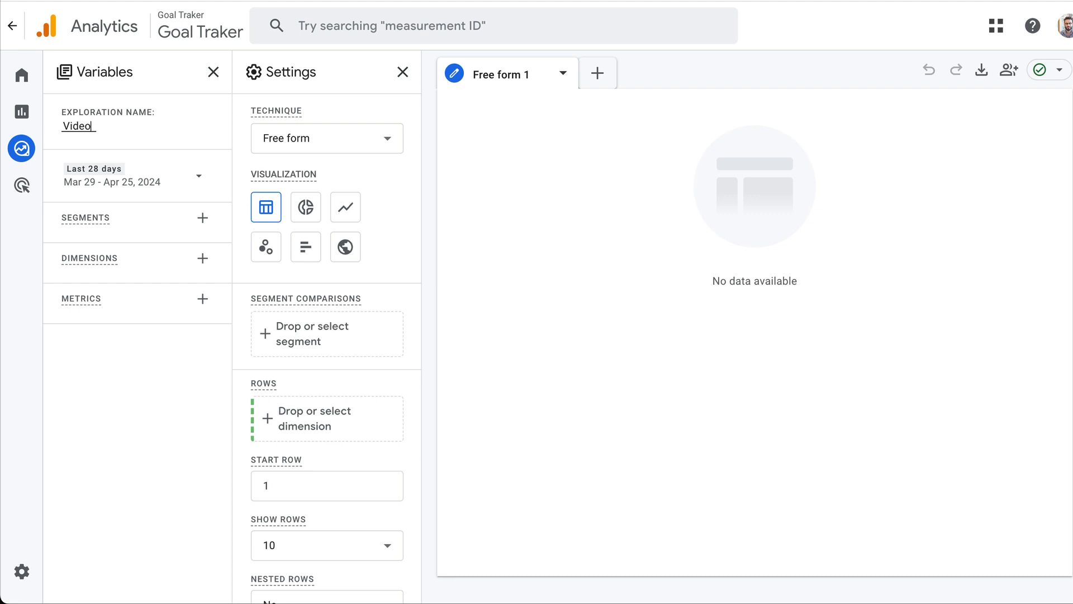
text( Report)
click(92, 354)
- Find and select the Event name and Video title dimensions for the exploration
click(201, 259)
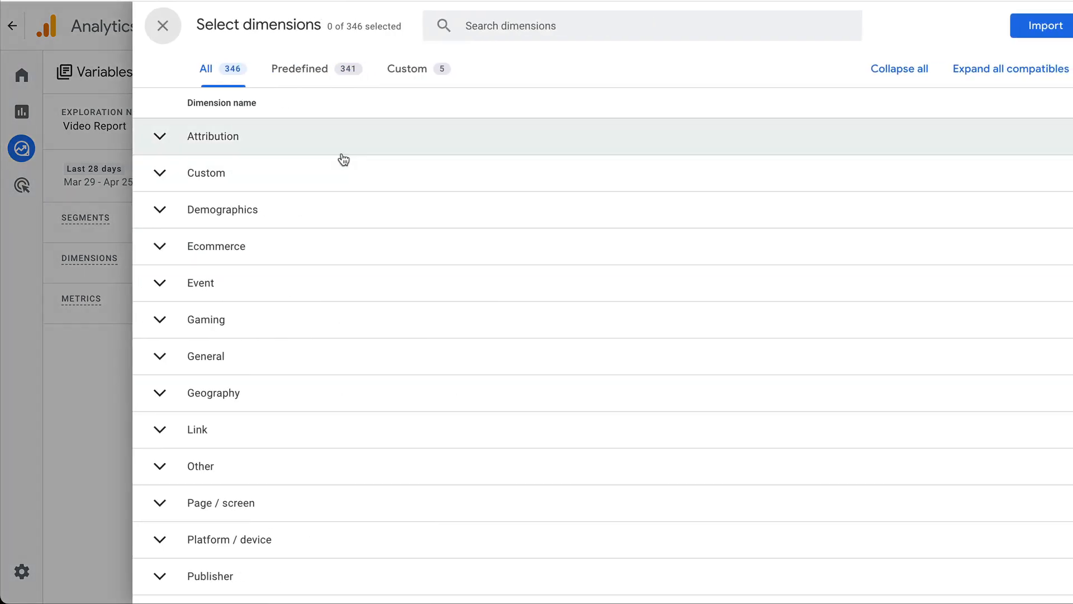
click(568, 19)
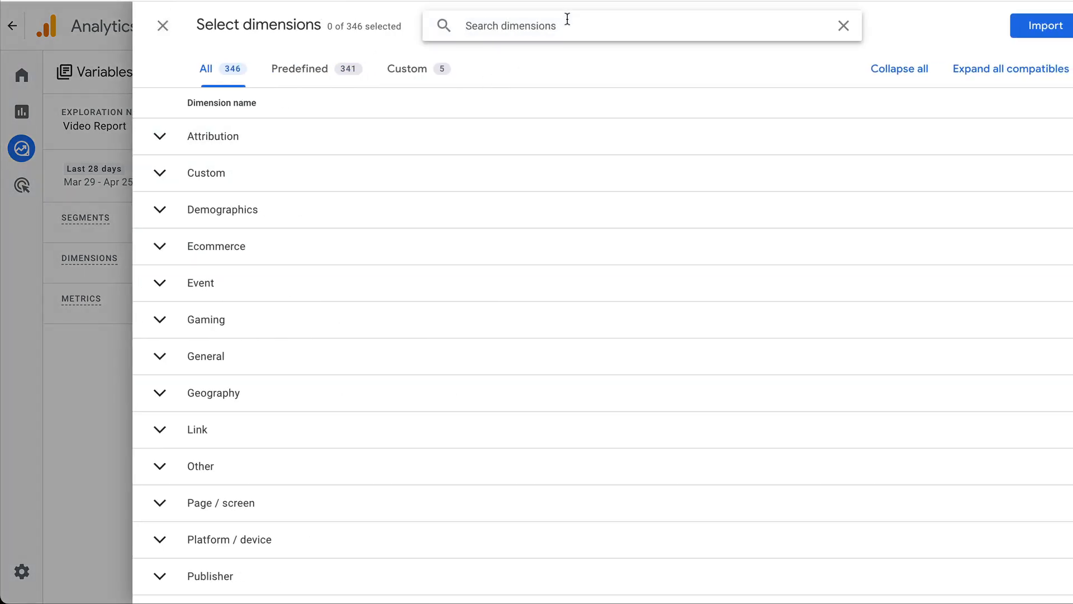
text(Event Name)
click(160, 170)
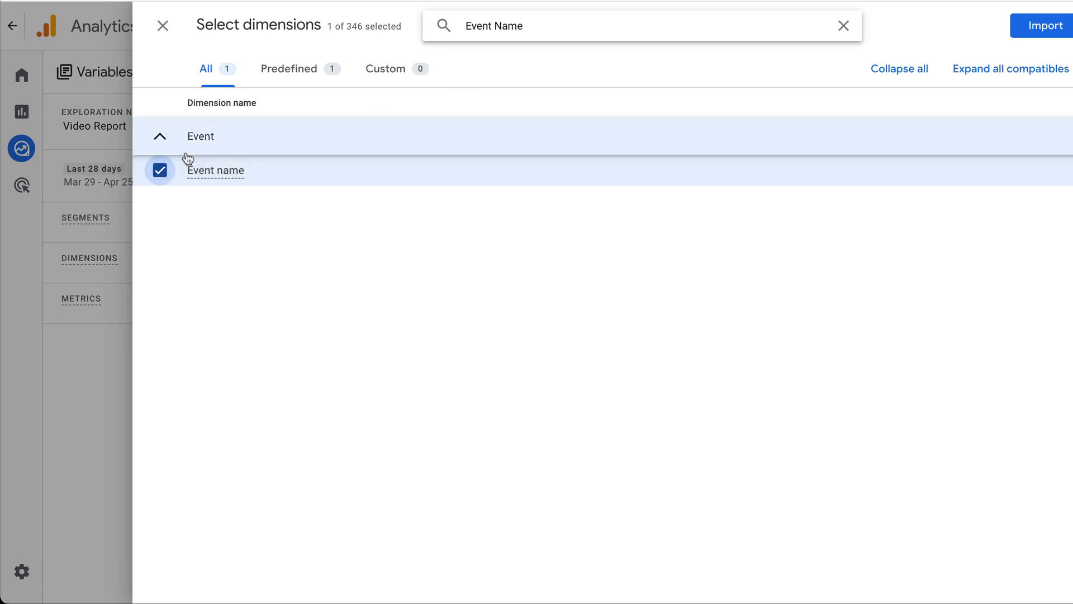
triple_click(506, 24)
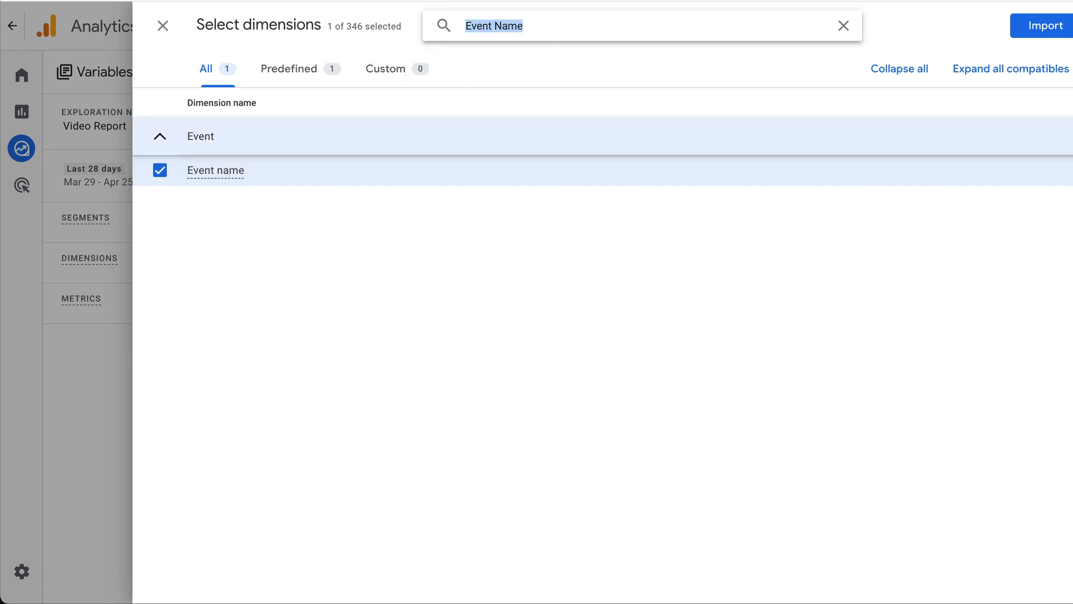
text(Video Ti)
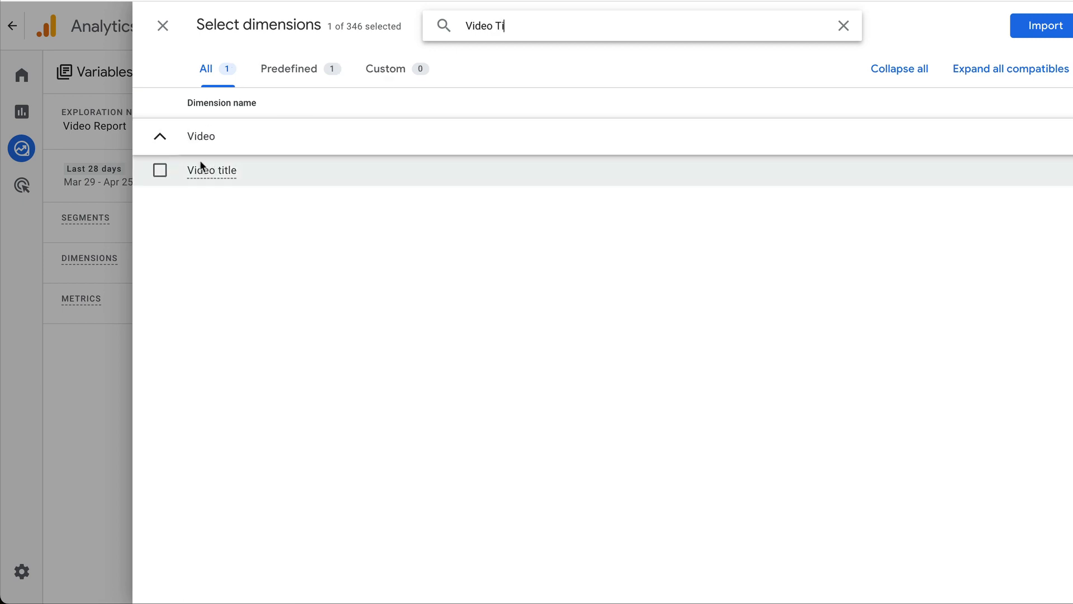
click(160, 170)
- Add Page title to the selected dimensions and import the whole selection into the exploration
click(589, 27)
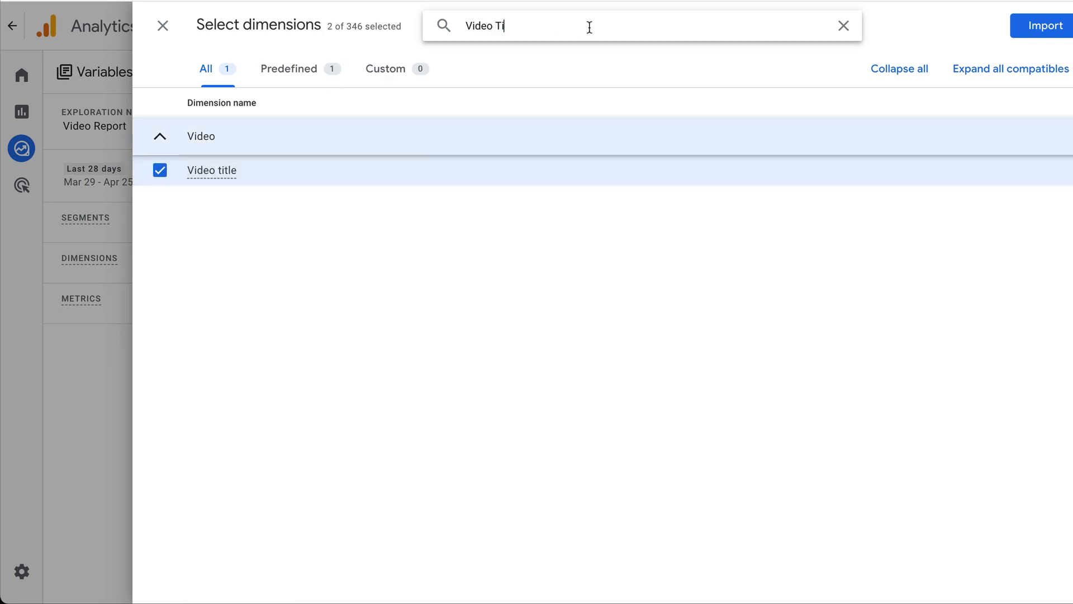
key(ctrl+a)
key(BackSpace)
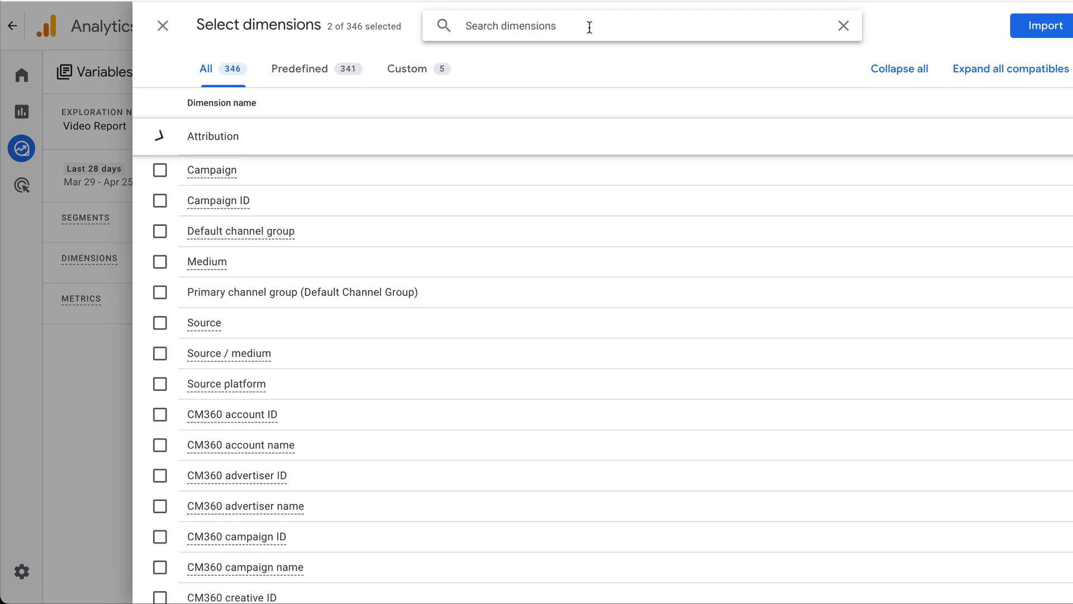
text(Page Title)
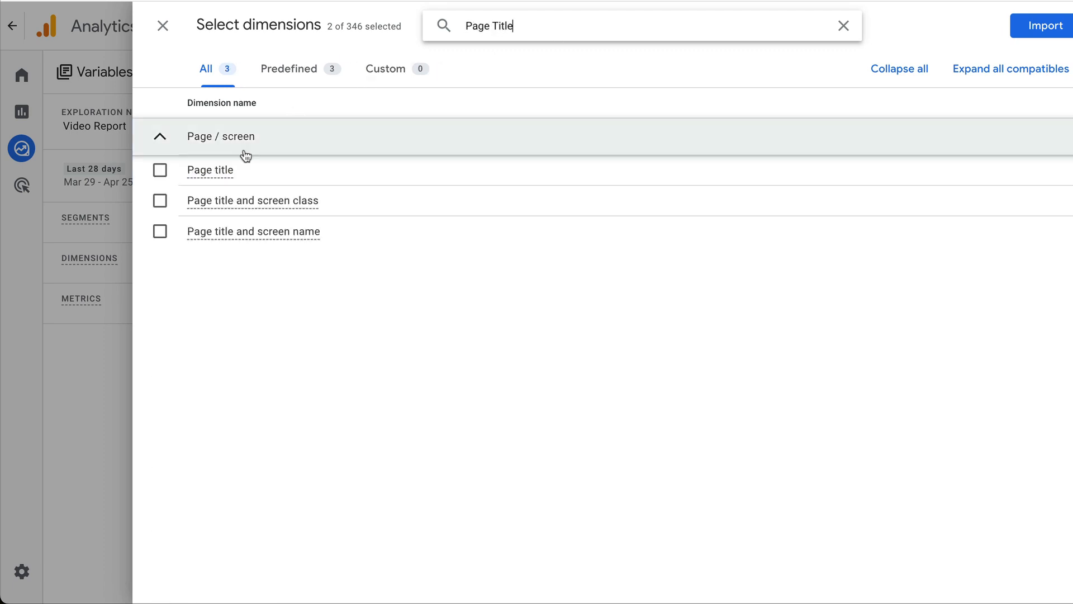
click(161, 170)
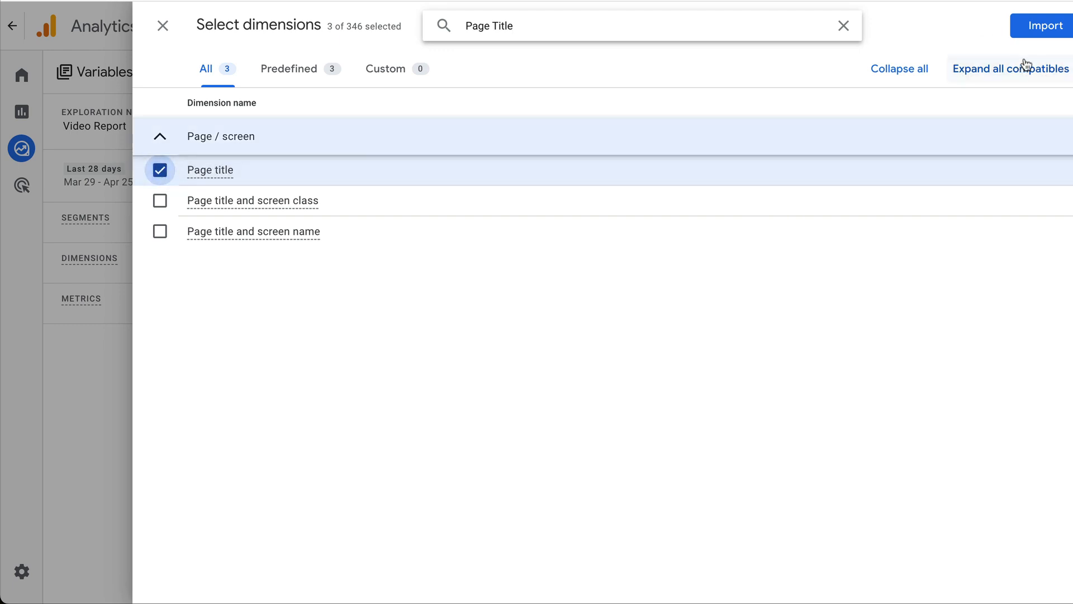
click(1046, 33)
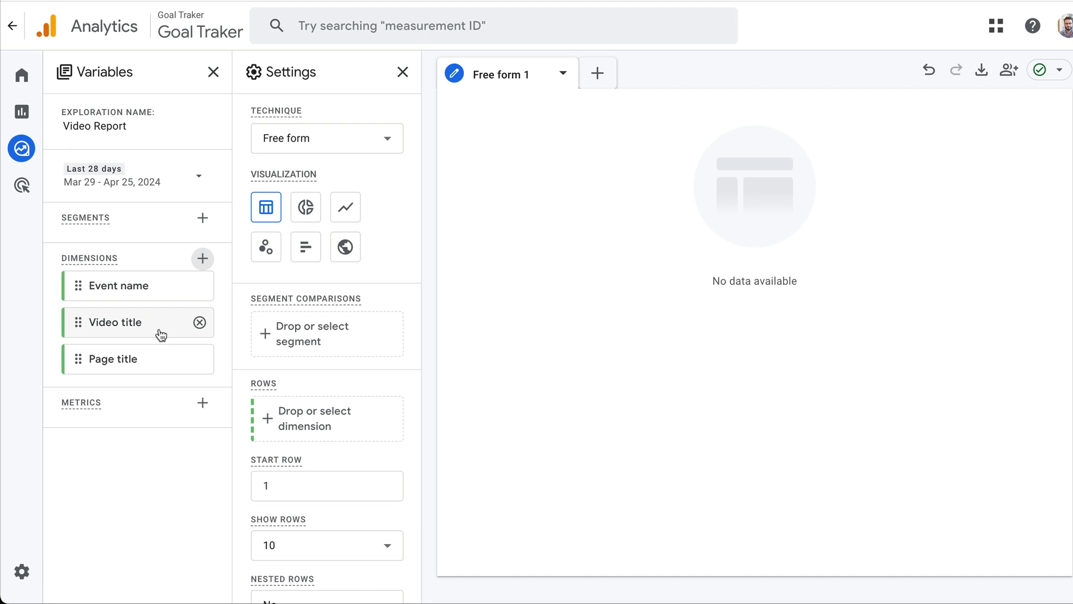
- Find the Event count metric and import it into the exploration
click(203, 403)
click(505, 22)
text(Ev)
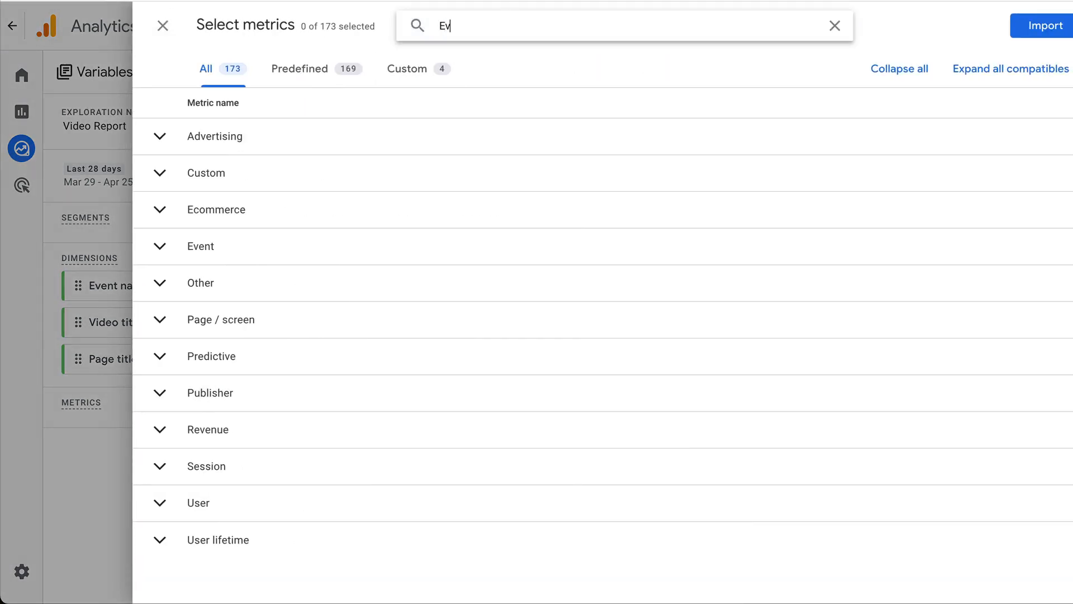
text(ent )
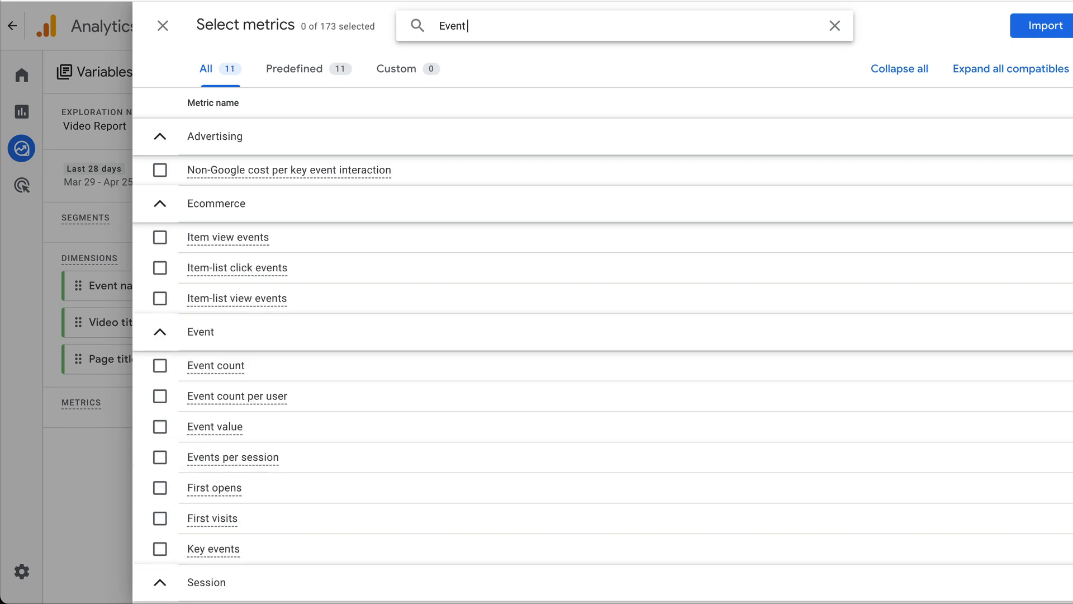
text(Cou)
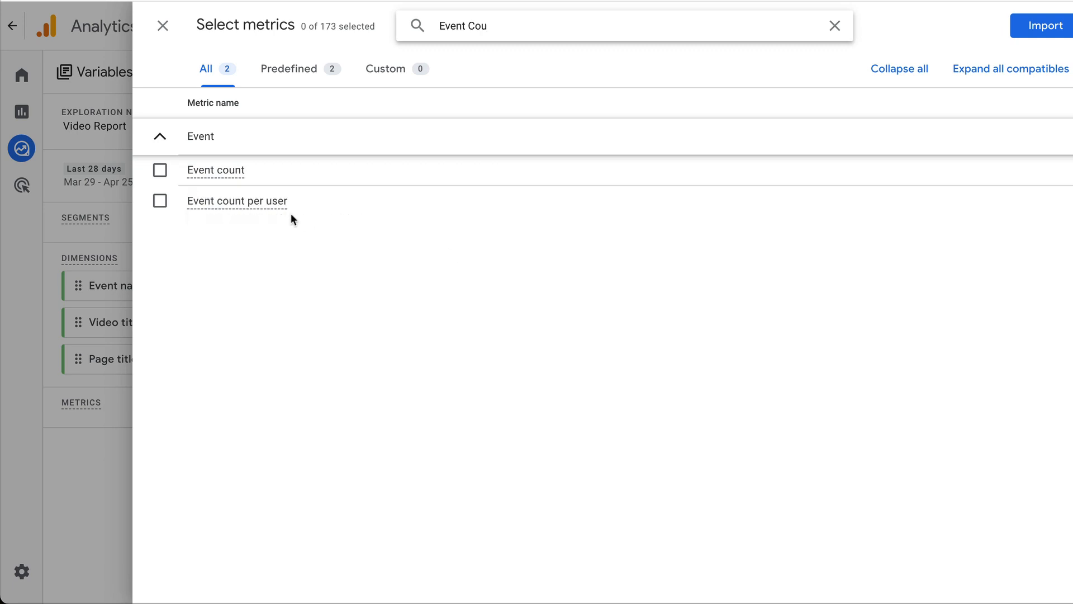
click(162, 173)
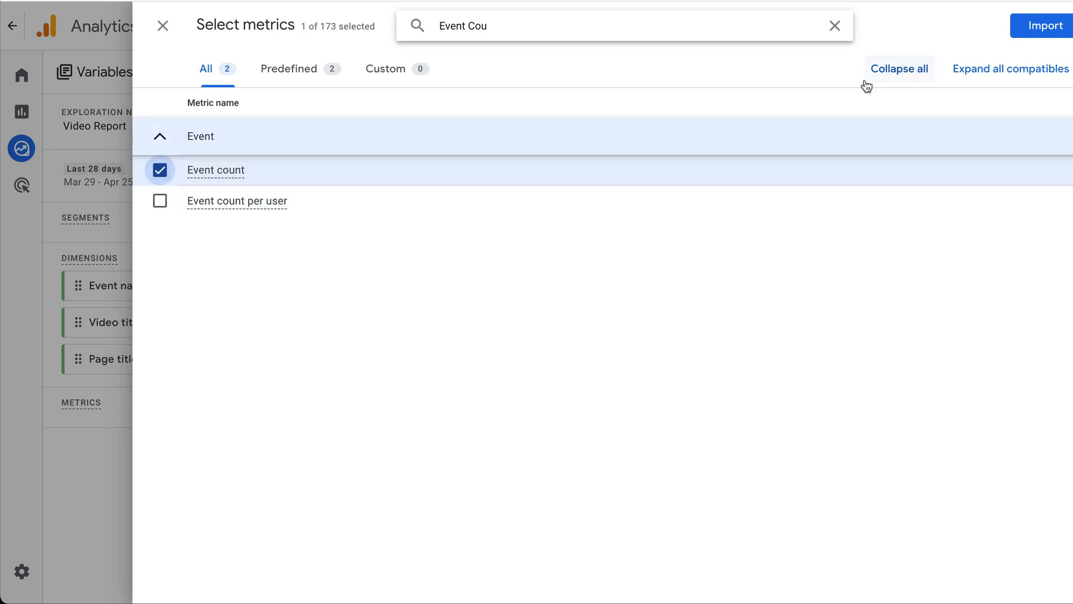
click(1030, 35)
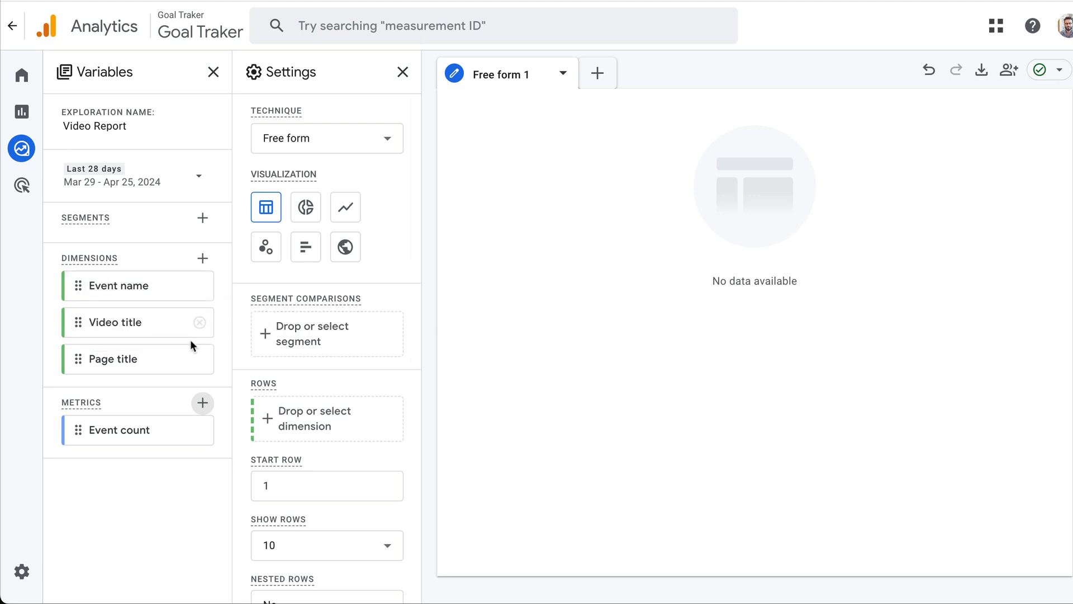
- Set Video title as the row dimension and Event count as the value of the free-form table
click(144, 335)
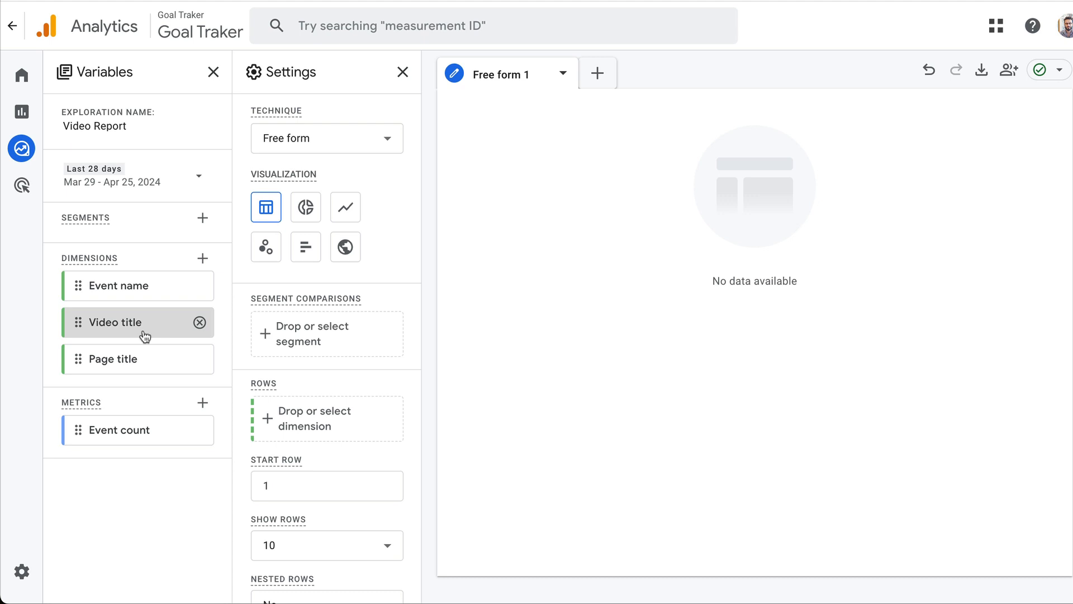
drag(145, 335, 297, 425)
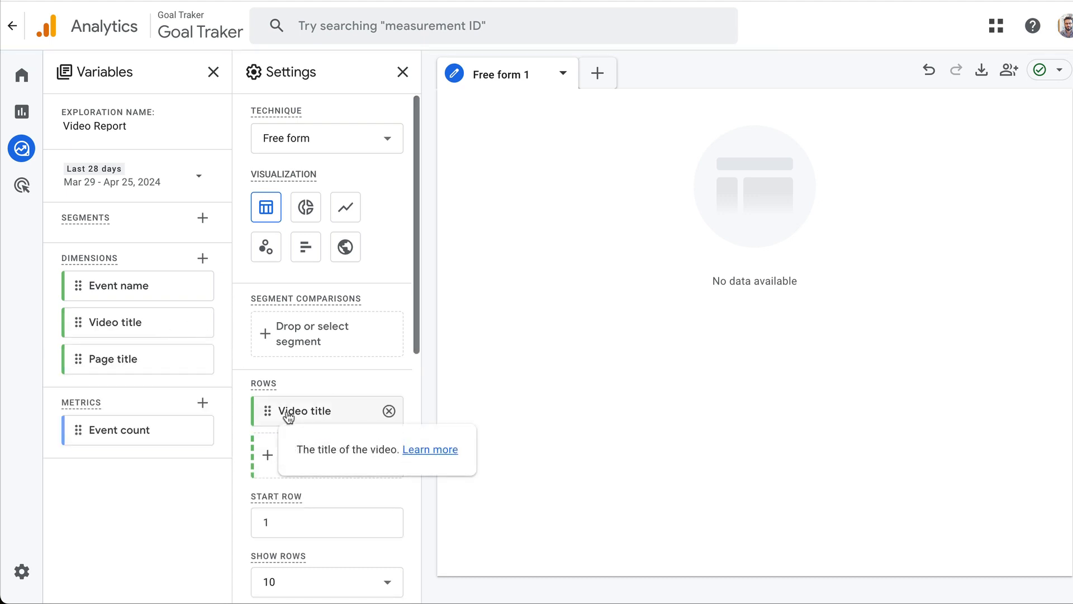
scroll(292, 428, down, 3)
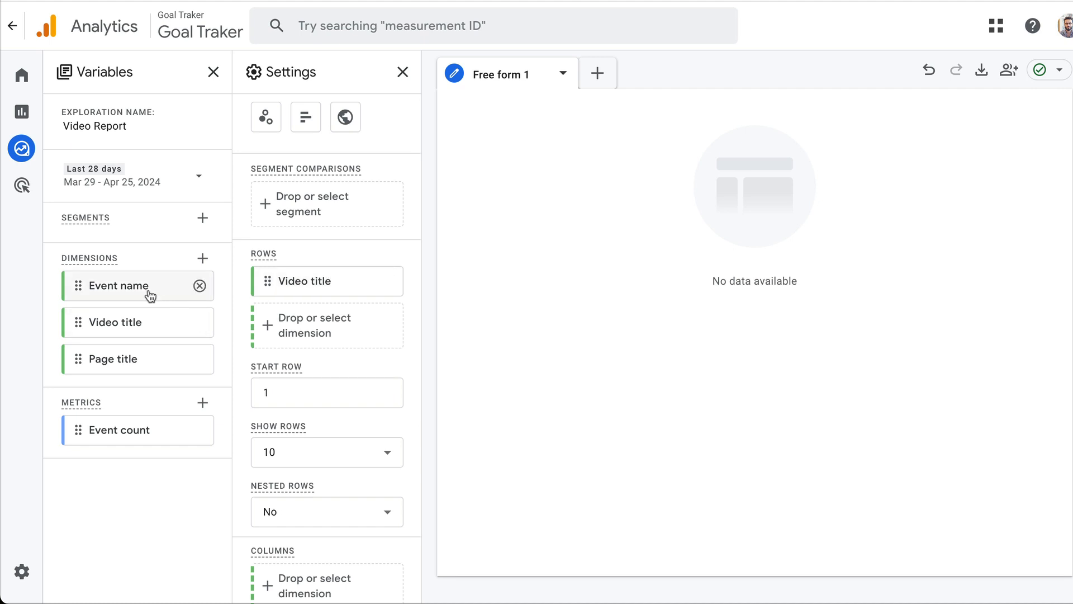
scroll(240, 358, down, 5)
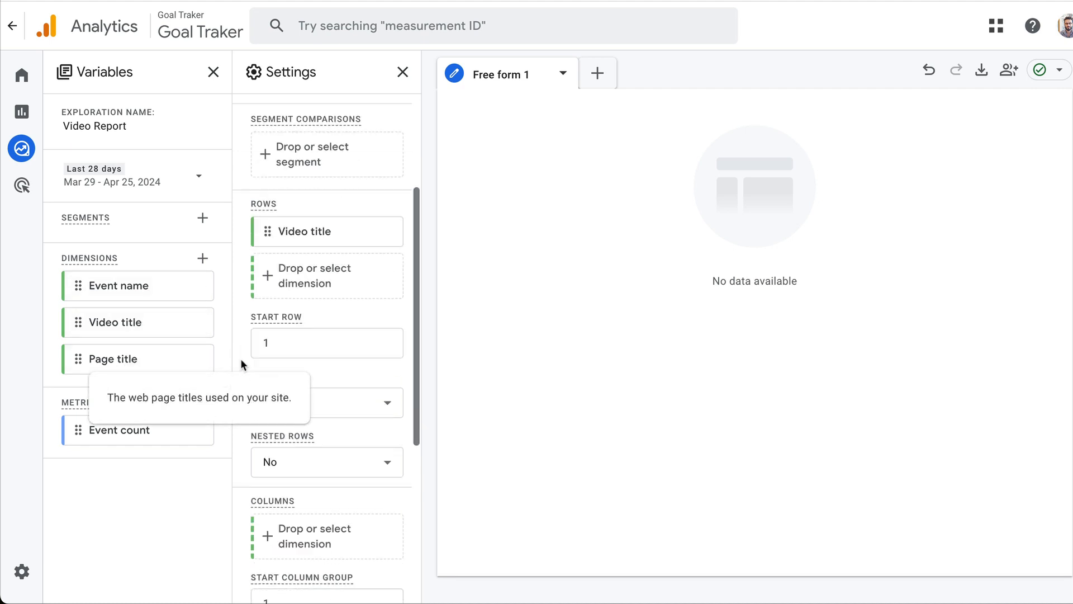
drag(135, 433, 328, 521)
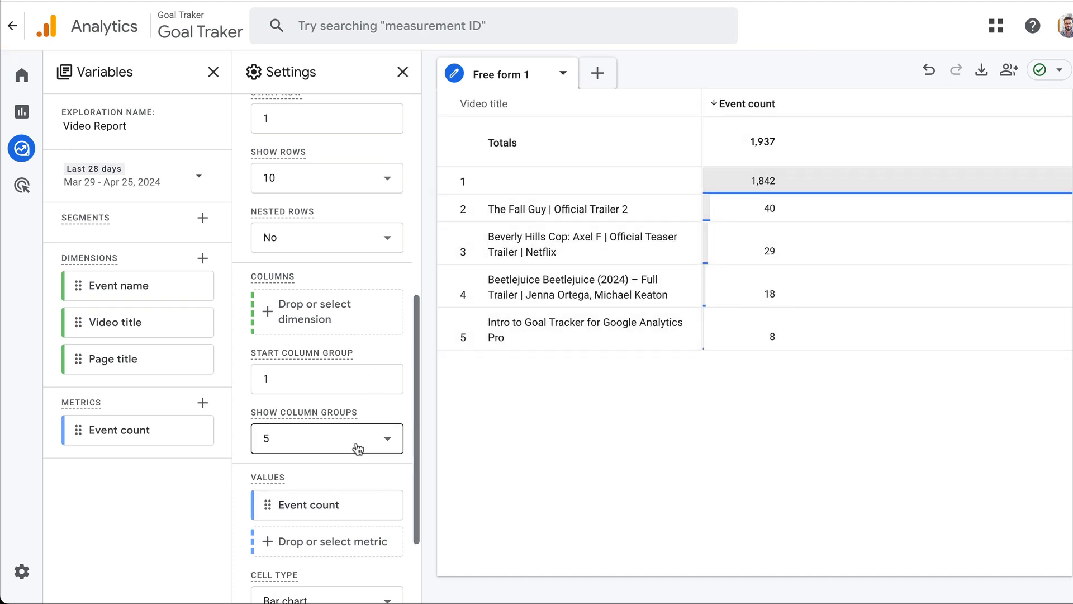
- Filter the table to events whose Event name begins with "video_" and apply the filter
scroll(358, 448, down, 2)
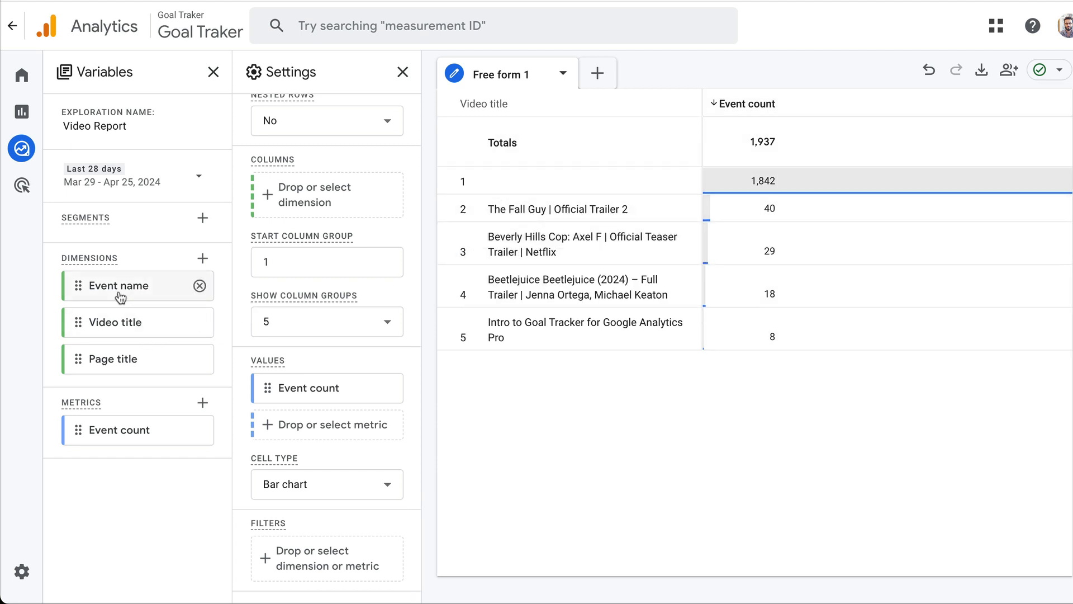
drag(122, 297, 300, 536)
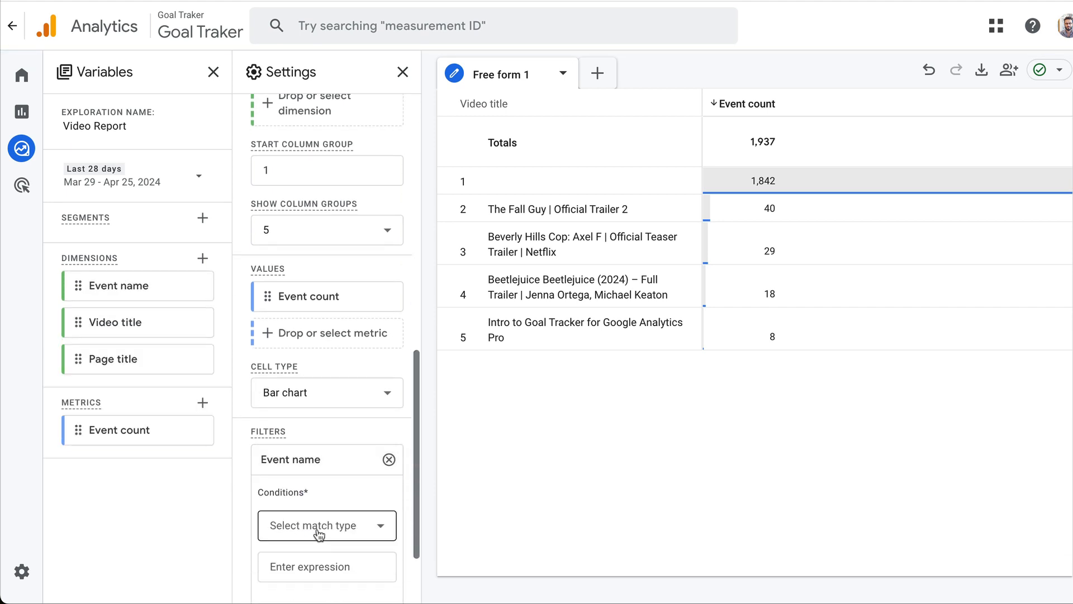
click(319, 535)
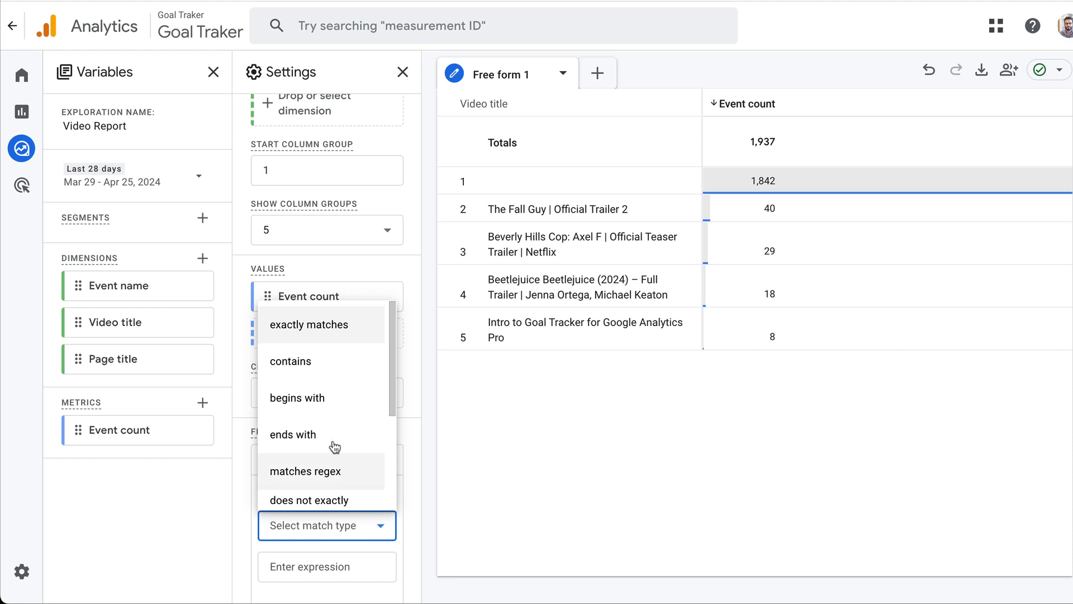
click(340, 398)
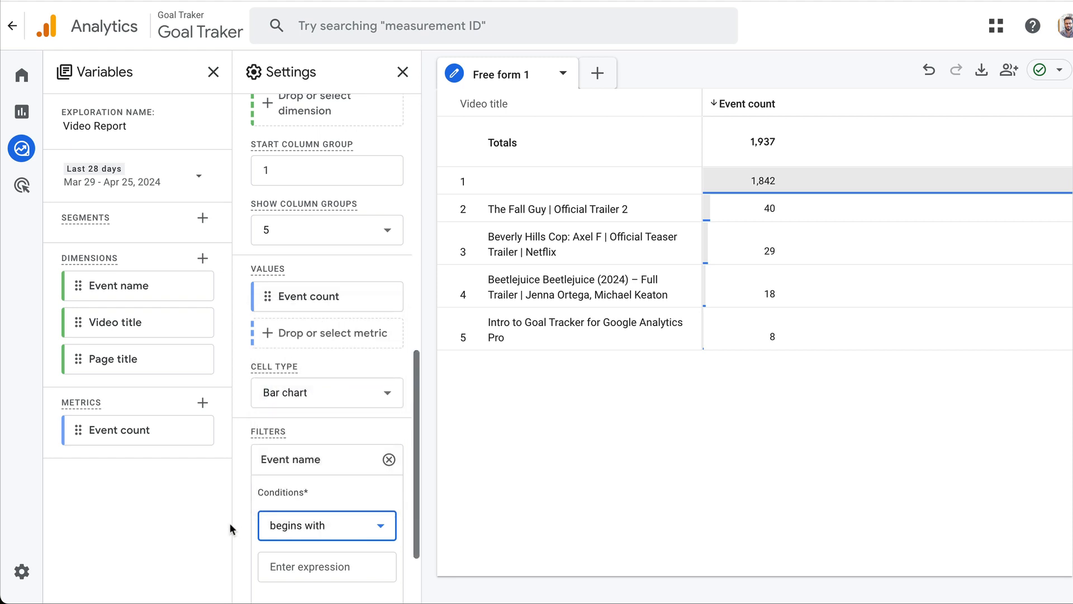
click(290, 566)
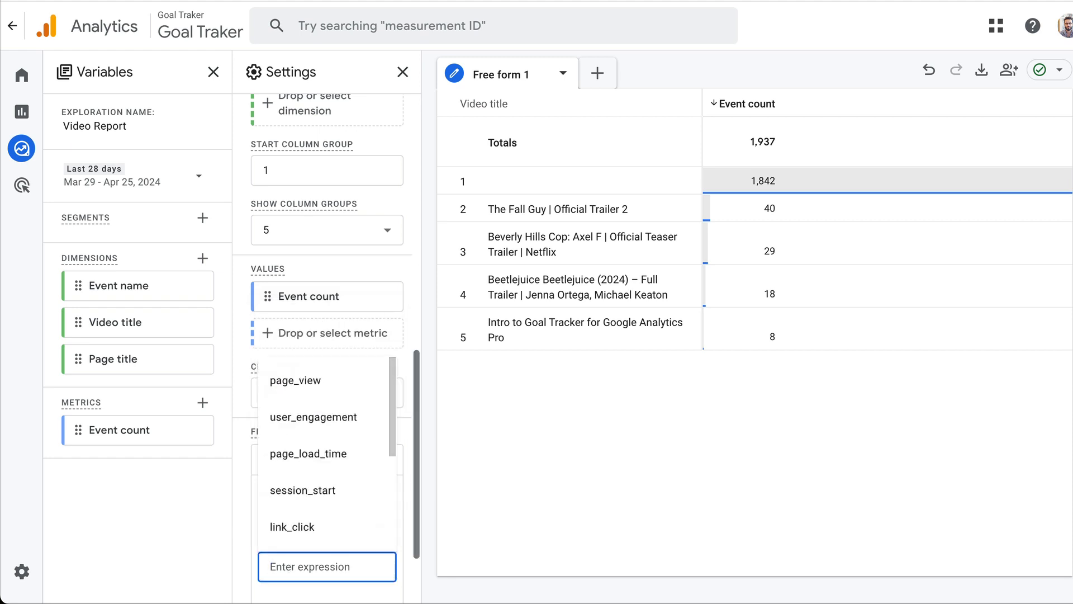
text(video_)
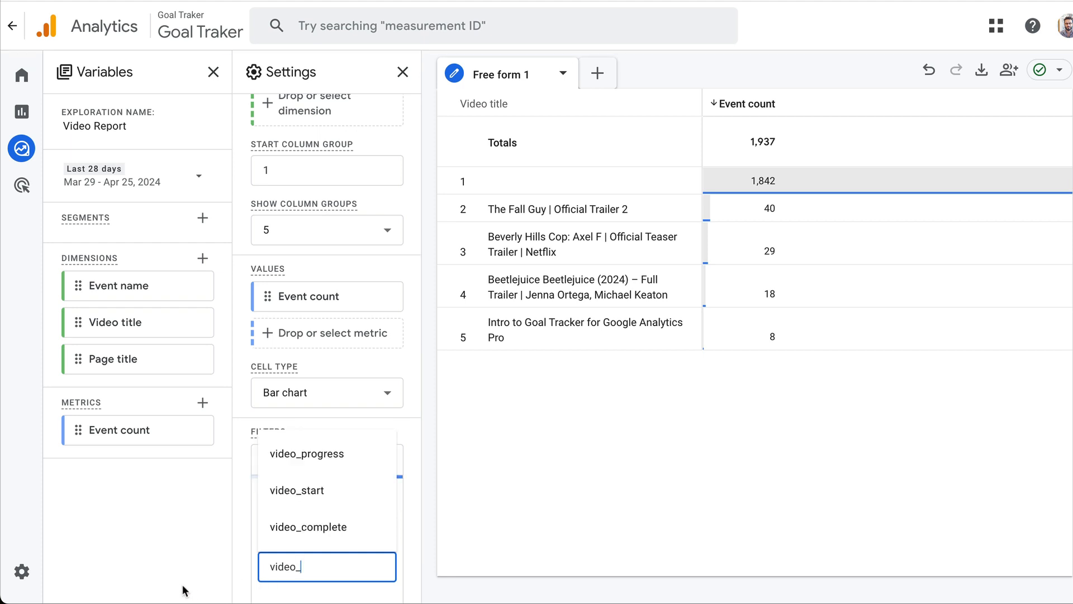
scroll(414, 495, down, 3)
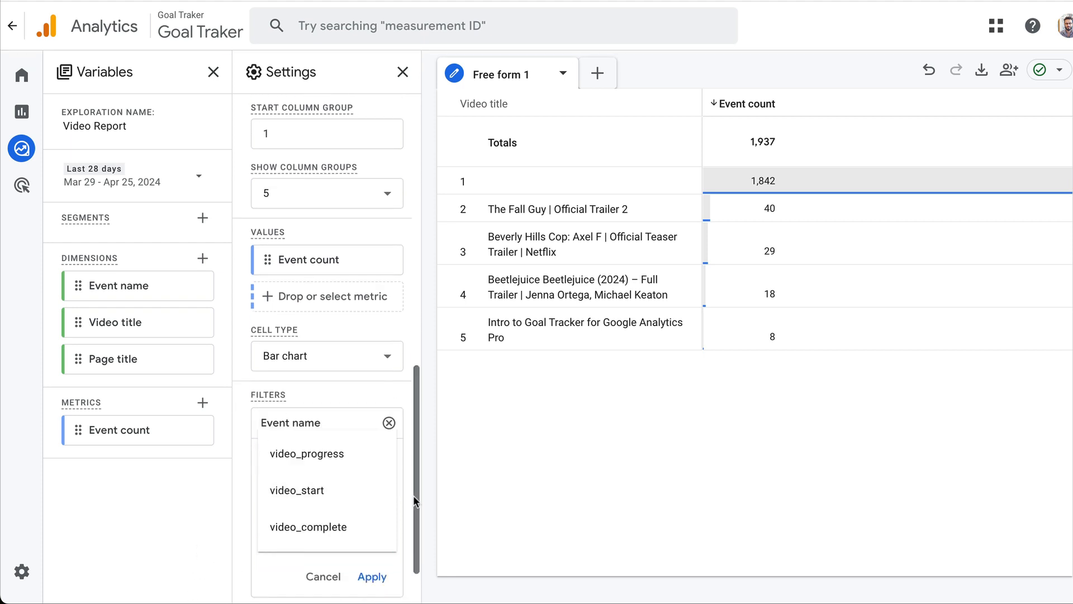
click(214, 494)
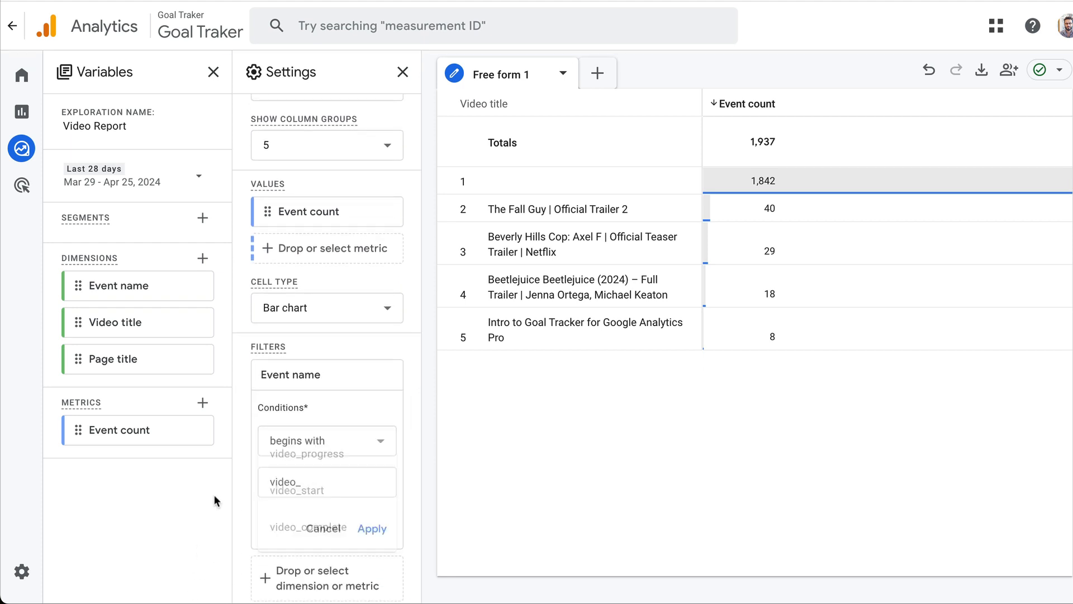
click(370, 528)
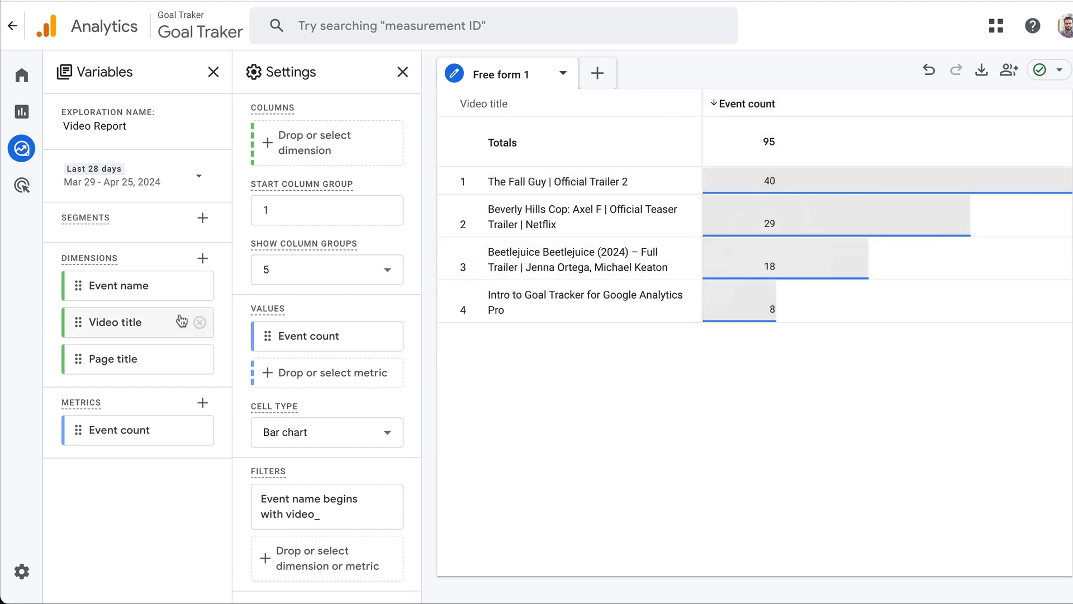
- Set Event name as the column dimension to break the counts down by video event
scroll(349, 273, up, 1)
scroll(349, 273, up, 4)
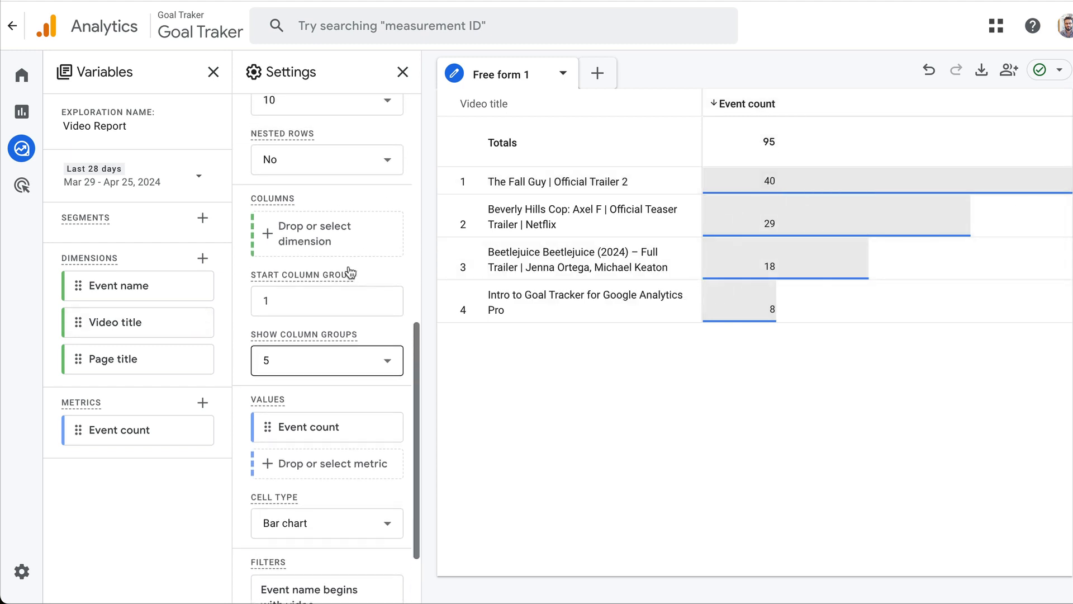
scroll(347, 266, up, 1)
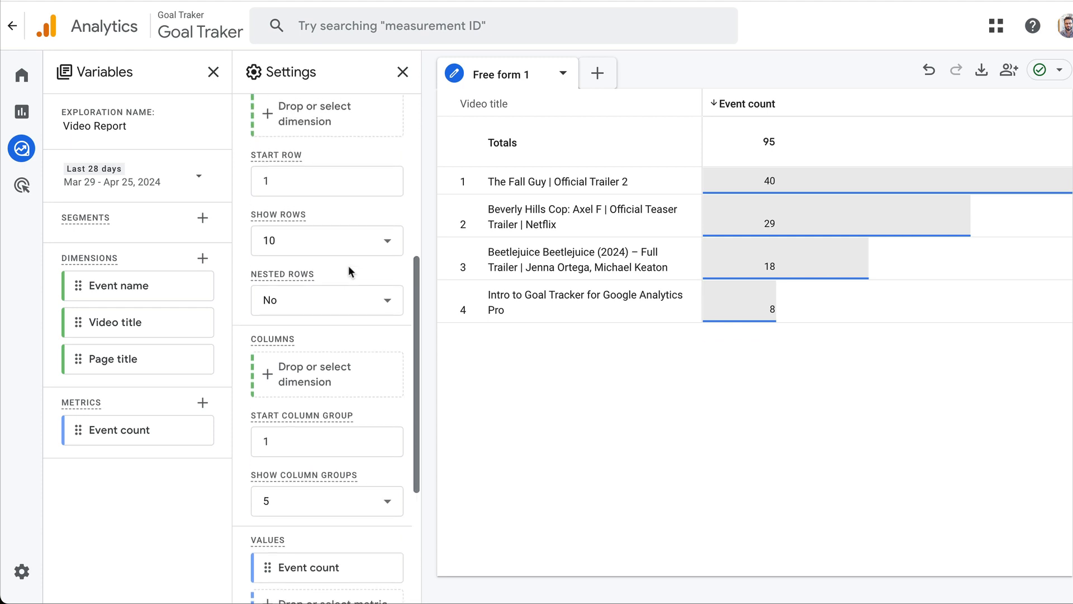
click(128, 295)
drag(128, 295, 304, 385)
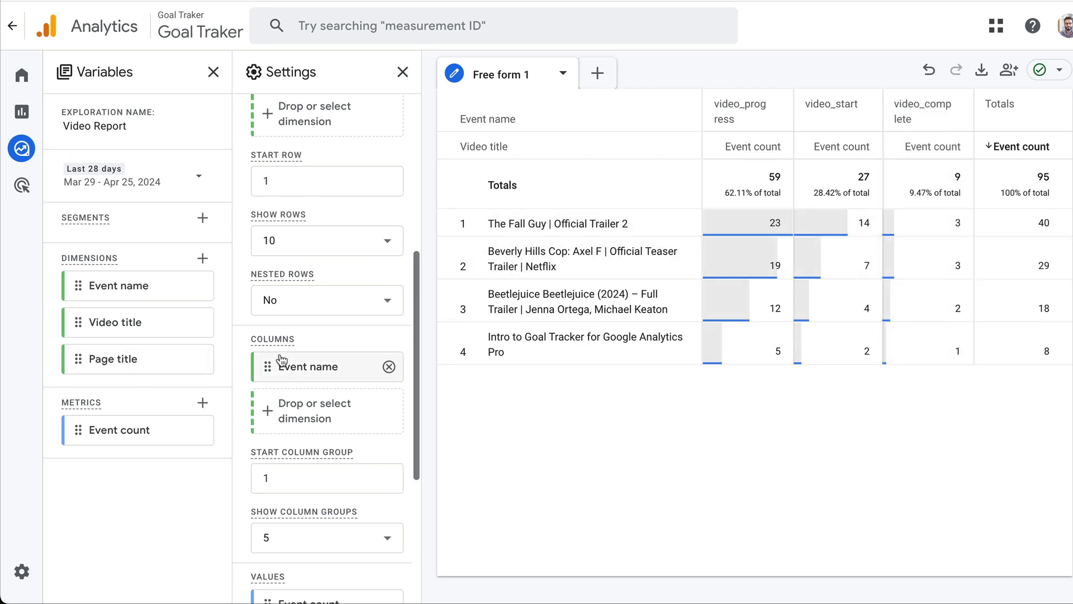
- Add Page title as a column dimension ahead of Event name and compare the video events across the pages
scroll(291, 363, down, 1)
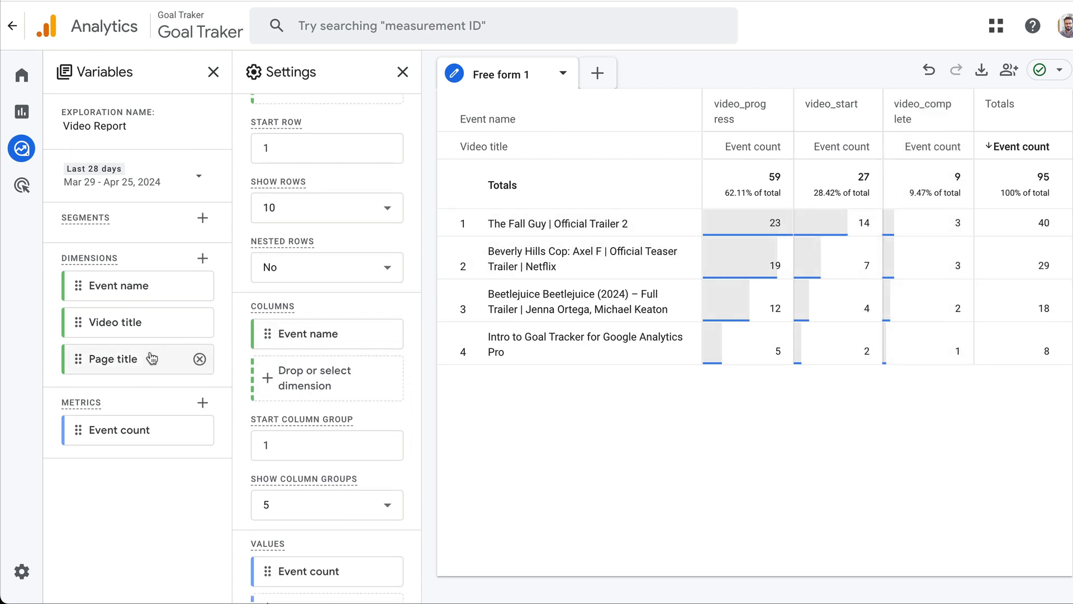
drag(143, 362, 301, 330)
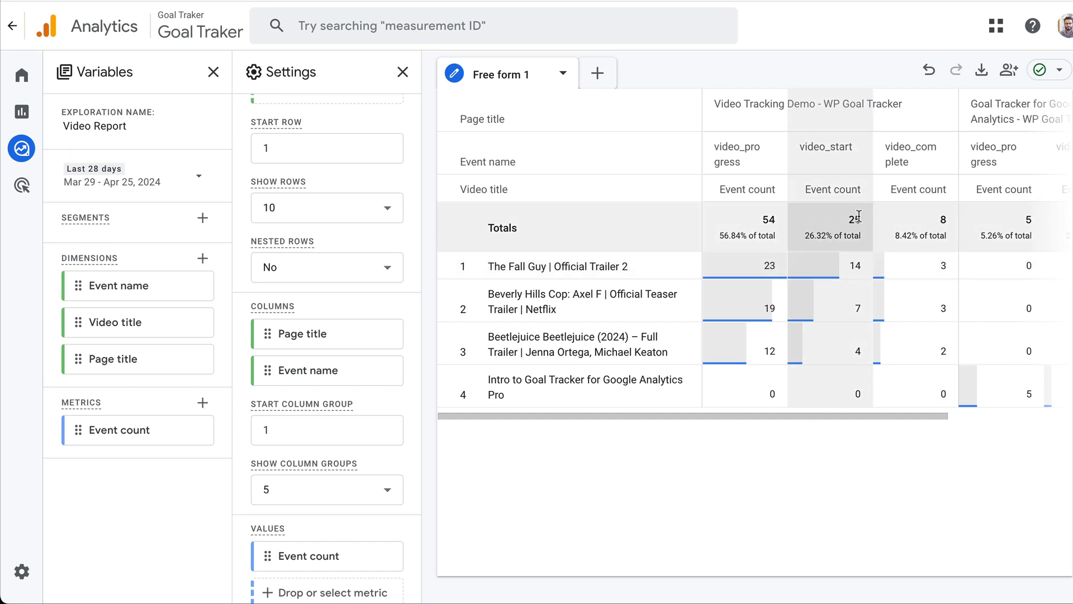
scroll(855, 220, right, 2)
scroll(861, 222, left, 2)
scroll(838, 219, right, 4)
scroll(839, 218, right, 6)
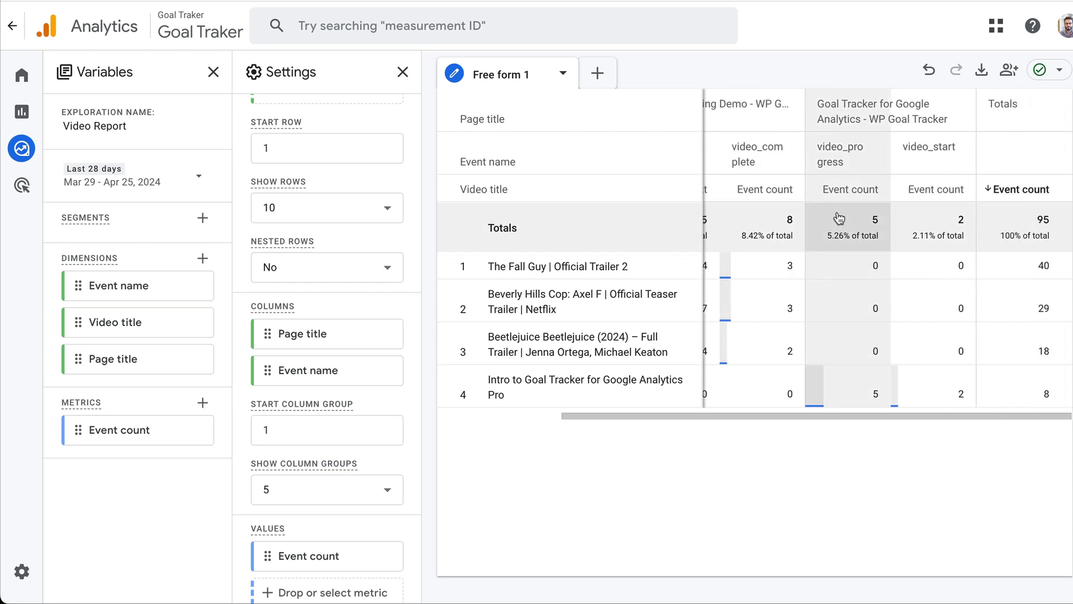
scroll(838, 218, left, 10)
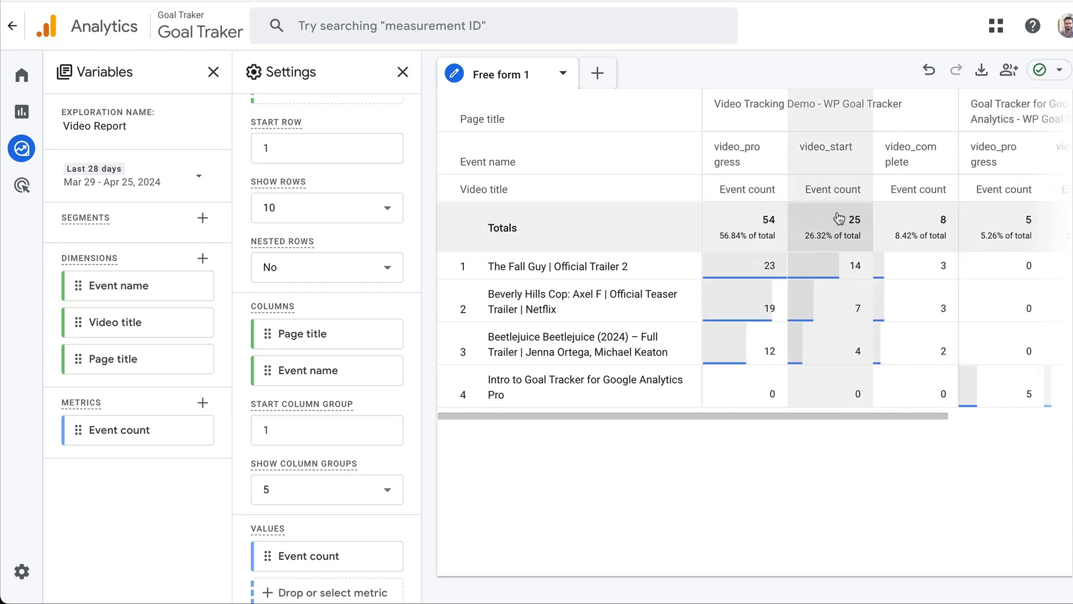
scroll(726, 301, right, 10)
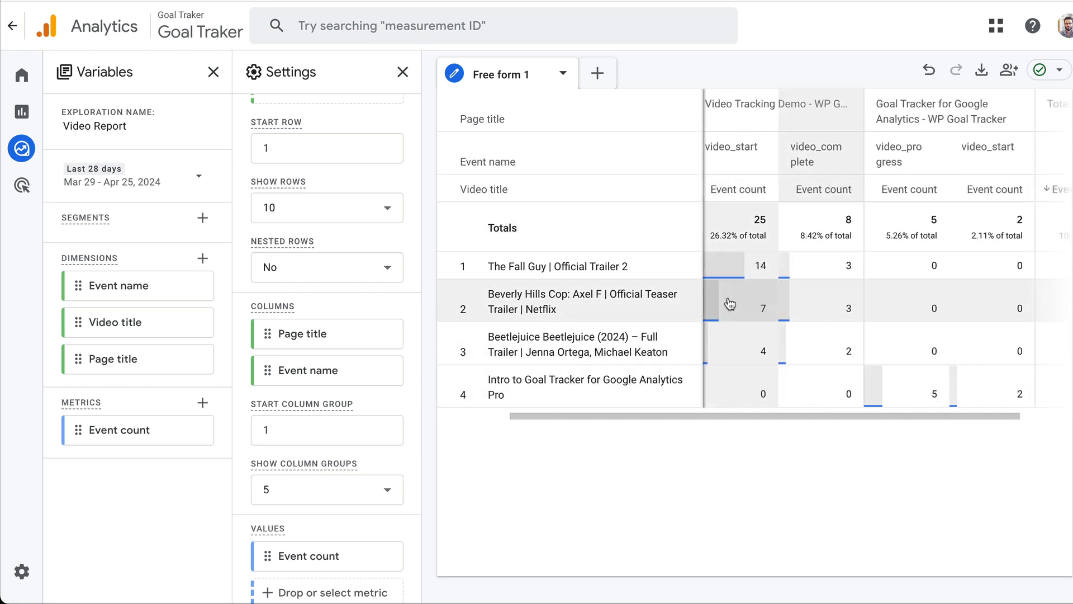
scroll(729, 303, left, 10)
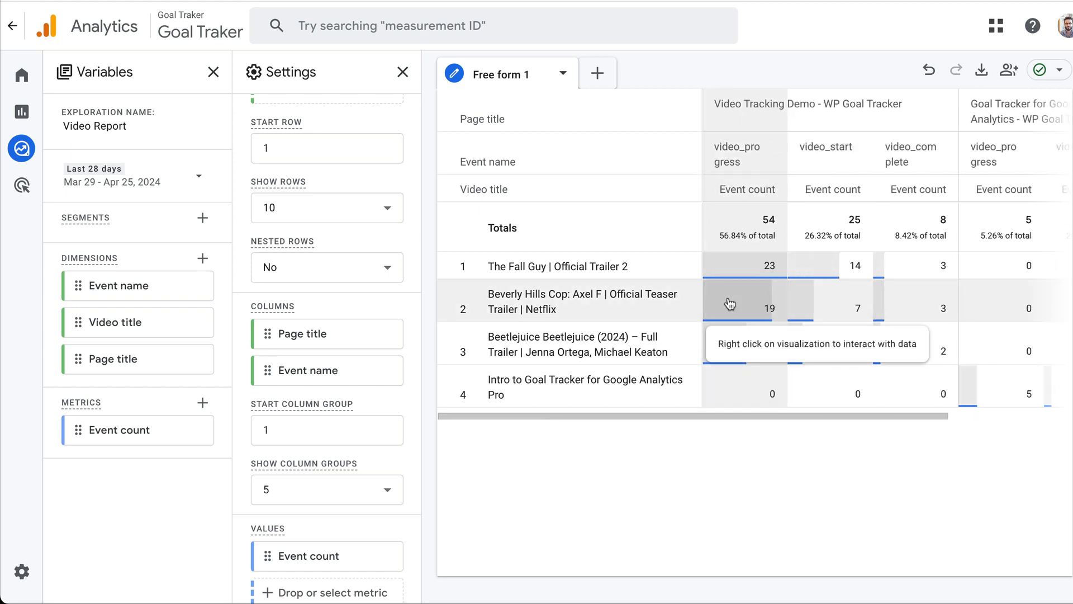
- Remove the Page title dimension from the table's columns
scroll(312, 411, down, 3)
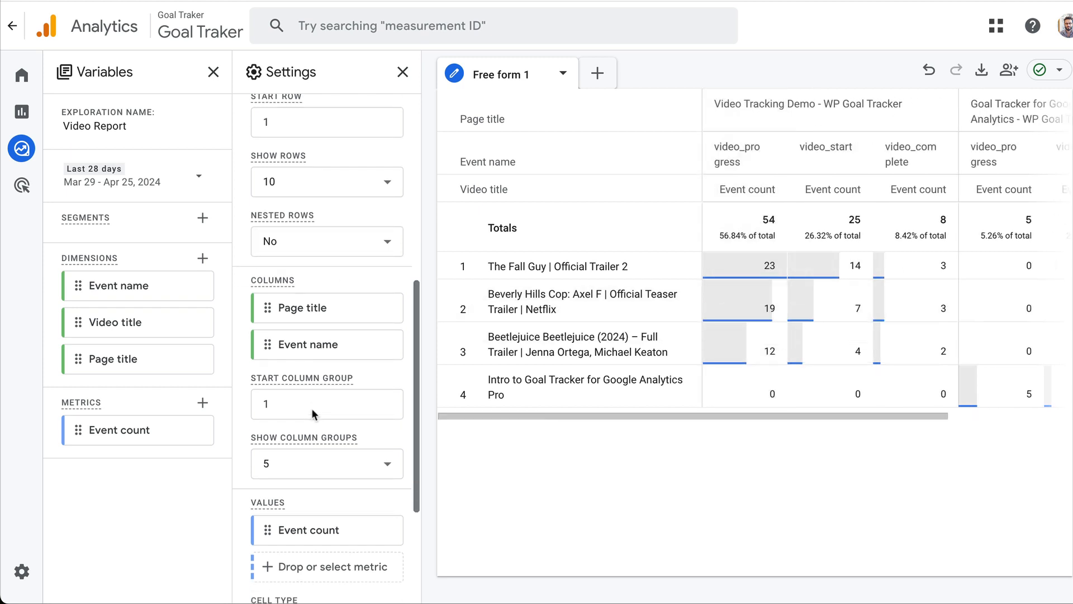
mouse_move(387, 291)
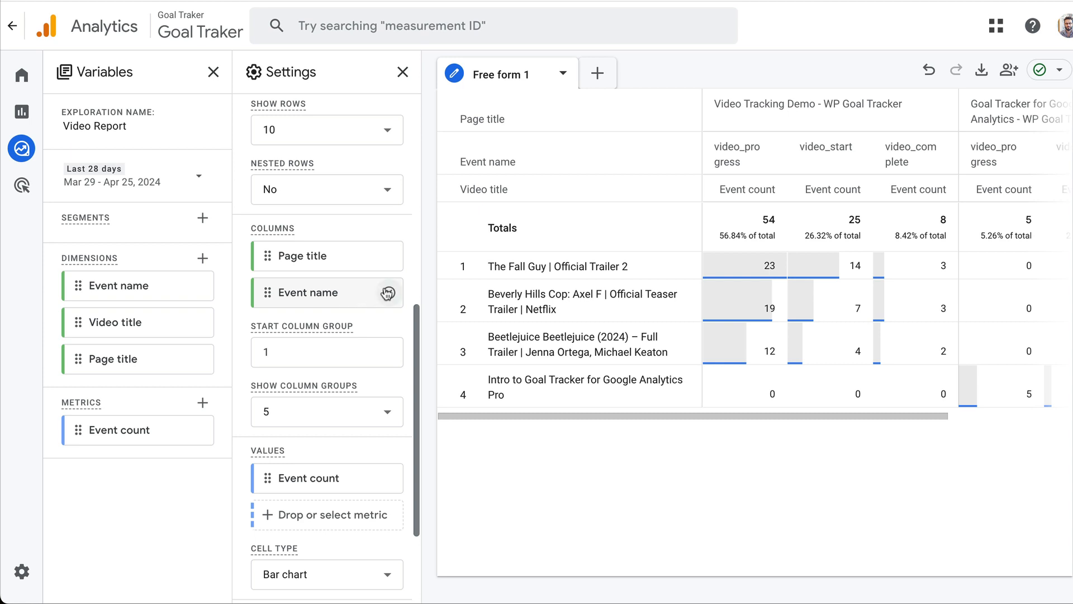
click(389, 256)
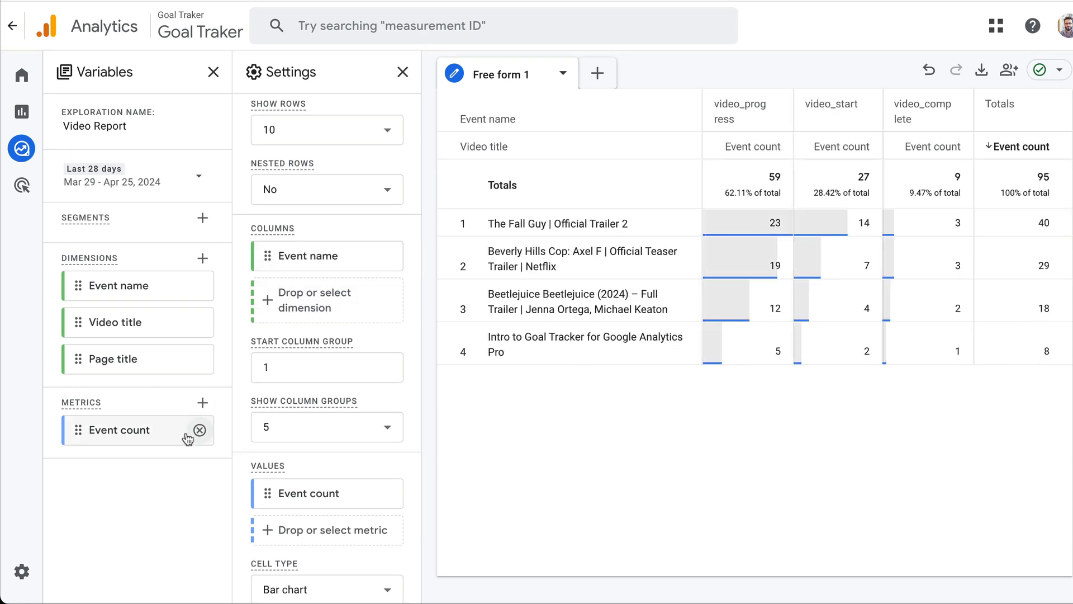
- Import the Event count per user metric into the exploration
click(203, 404)
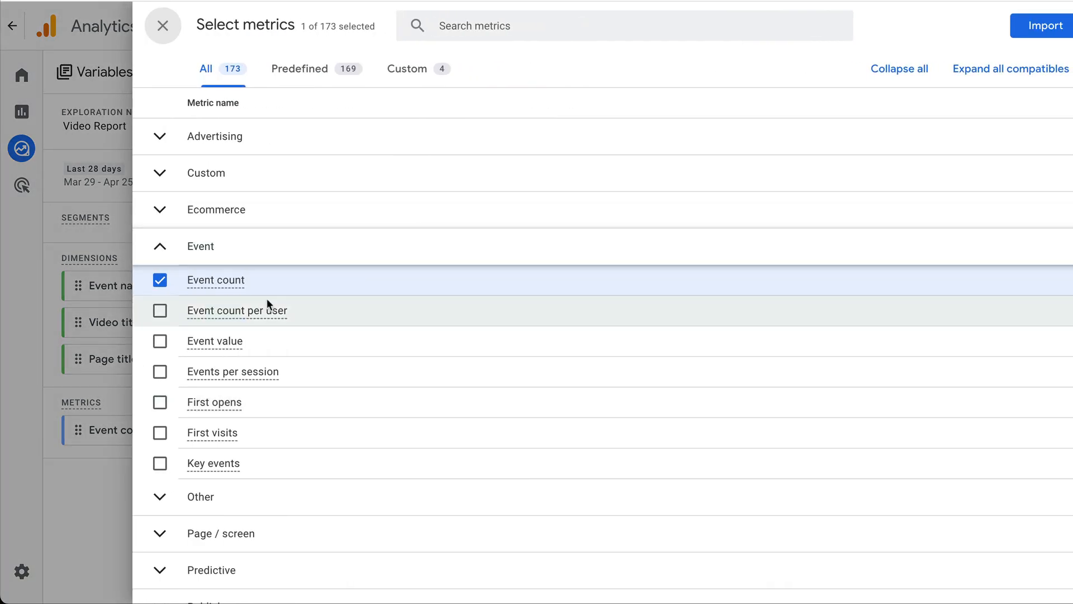
click(160, 310)
click(1030, 28)
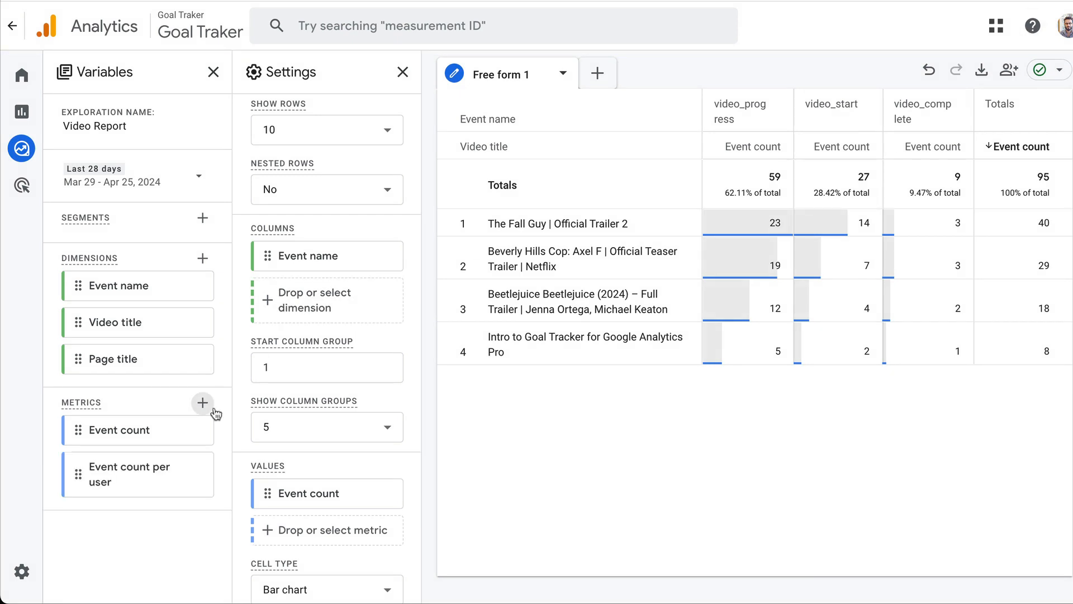
- Replace Event count with Event count per user as the table's value
scroll(329, 447, down, 1)
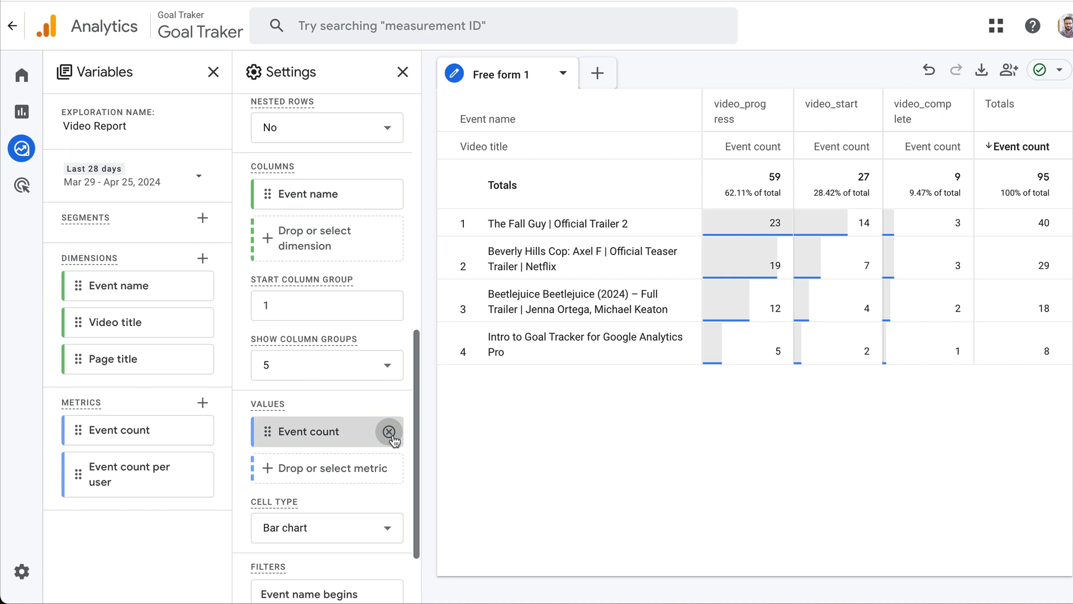
click(392, 437)
click(139, 479)
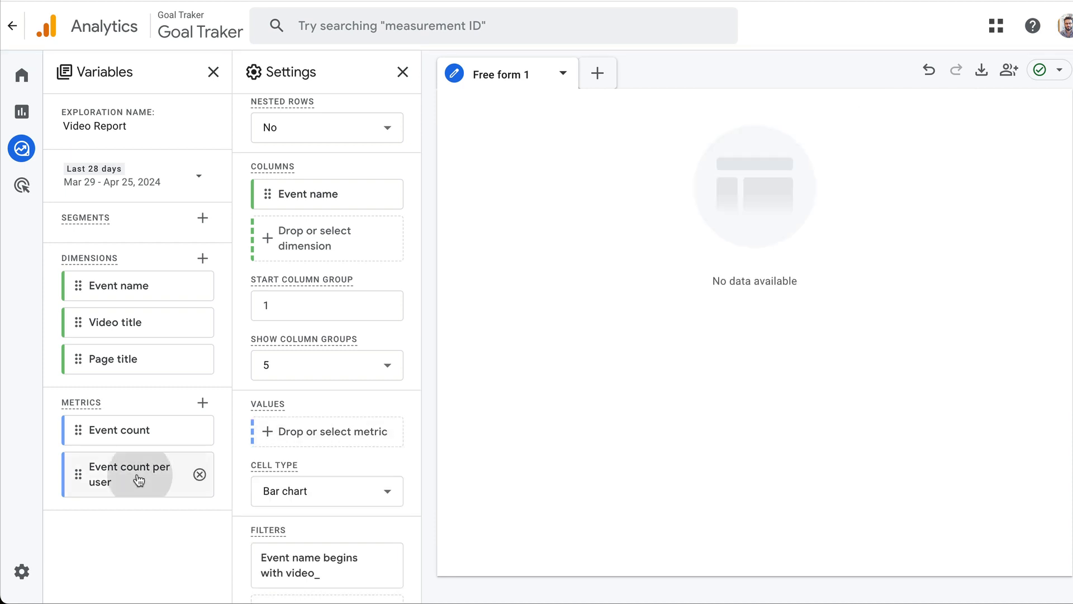
drag(139, 480, 311, 436)
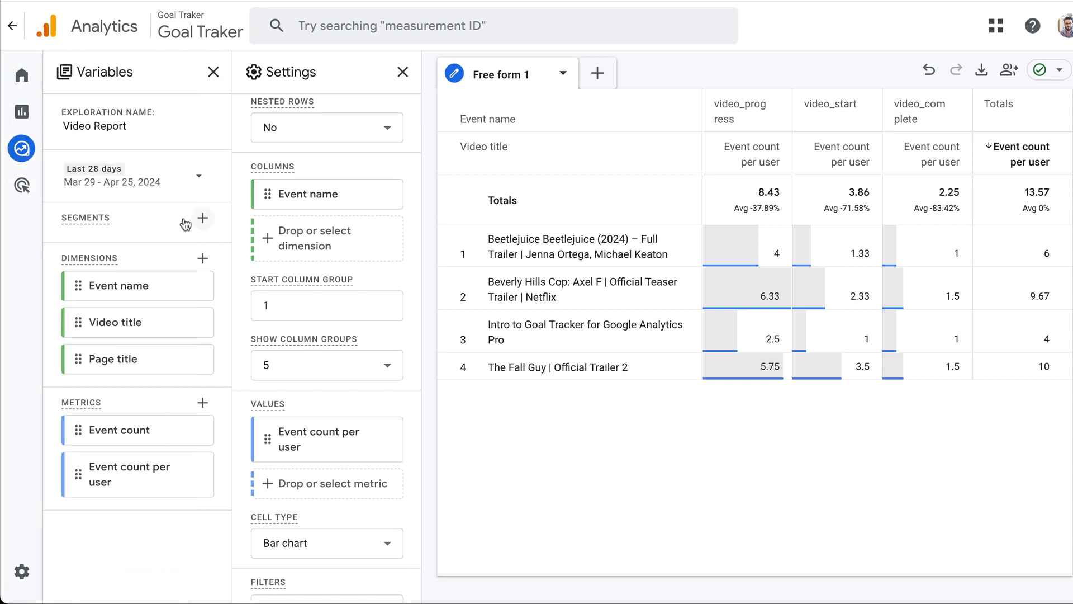
click(198, 179)
click(684, 72)
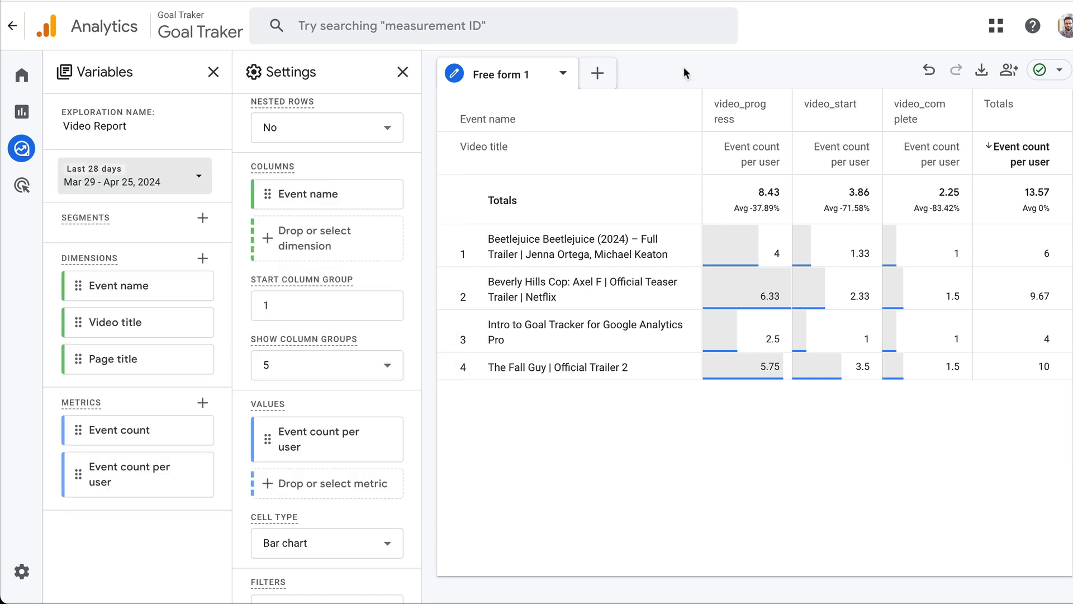
click(525, 73)
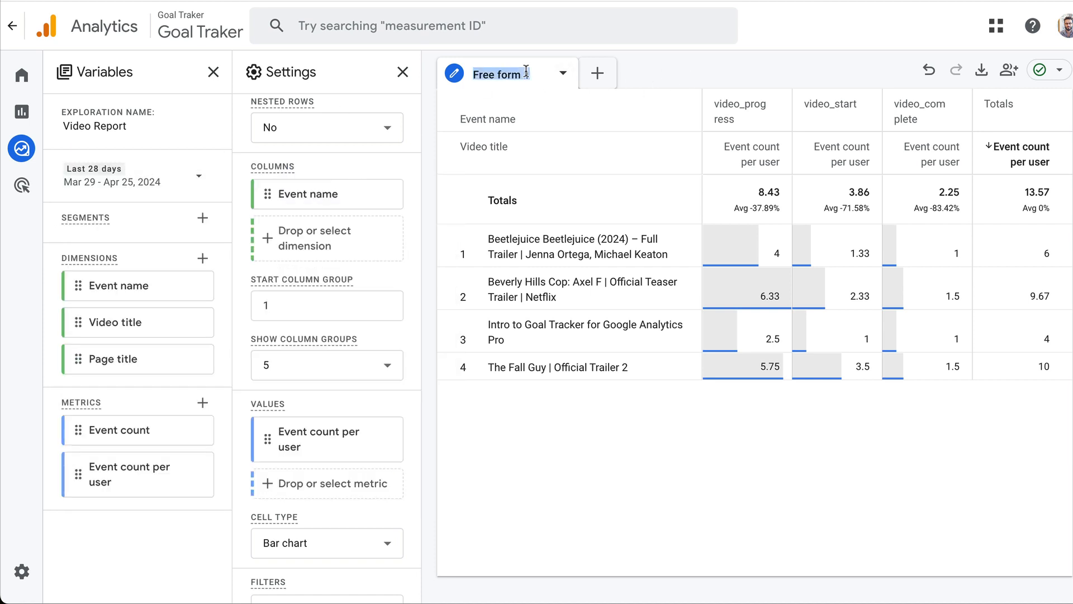
click(729, 66)
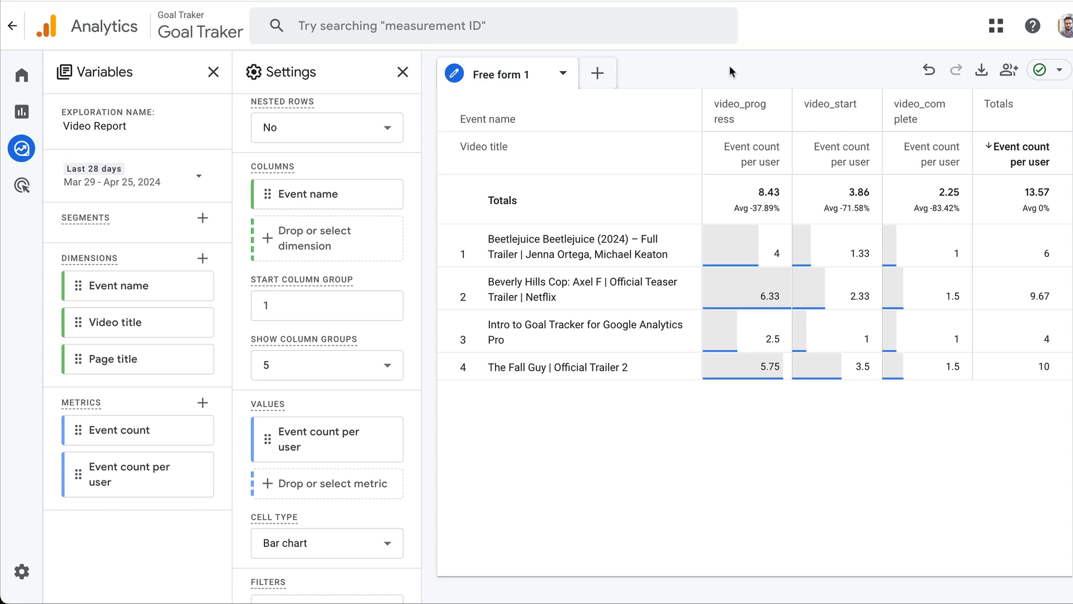
scroll(377, 256, up, 10)
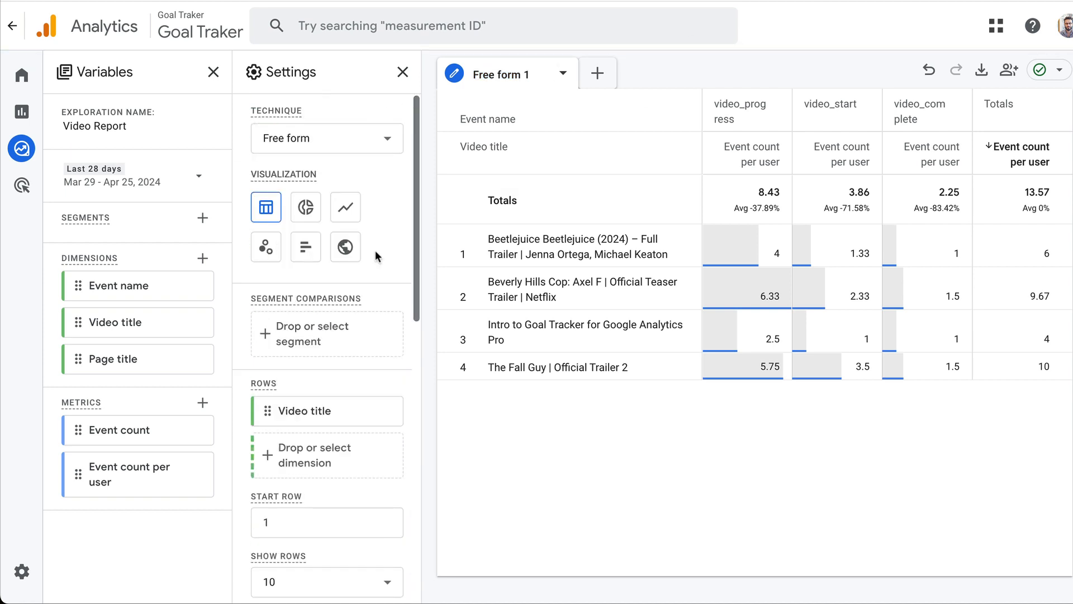